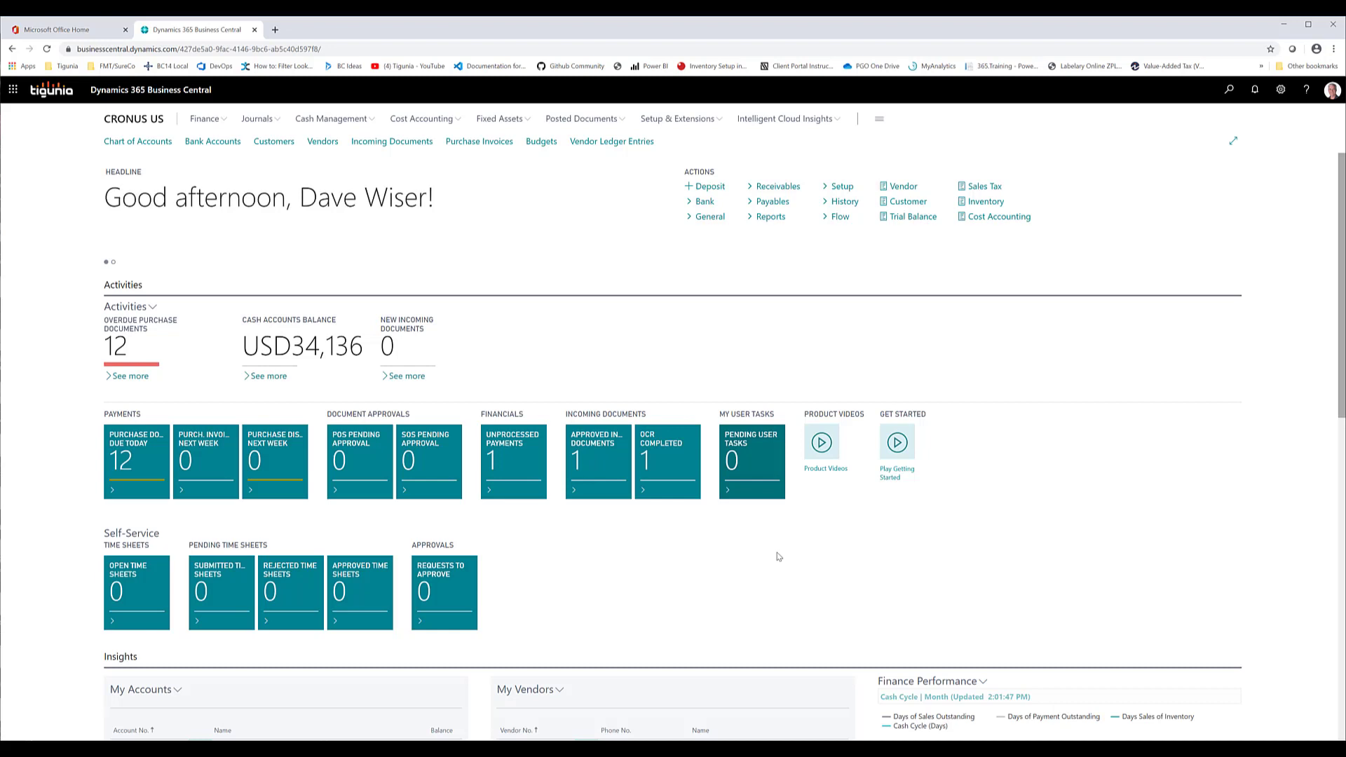
- Create a pending user task with the subject "Setup Zip Codes" and paste the description about adding USPS-announced codes to the zip code table
click(757, 465)
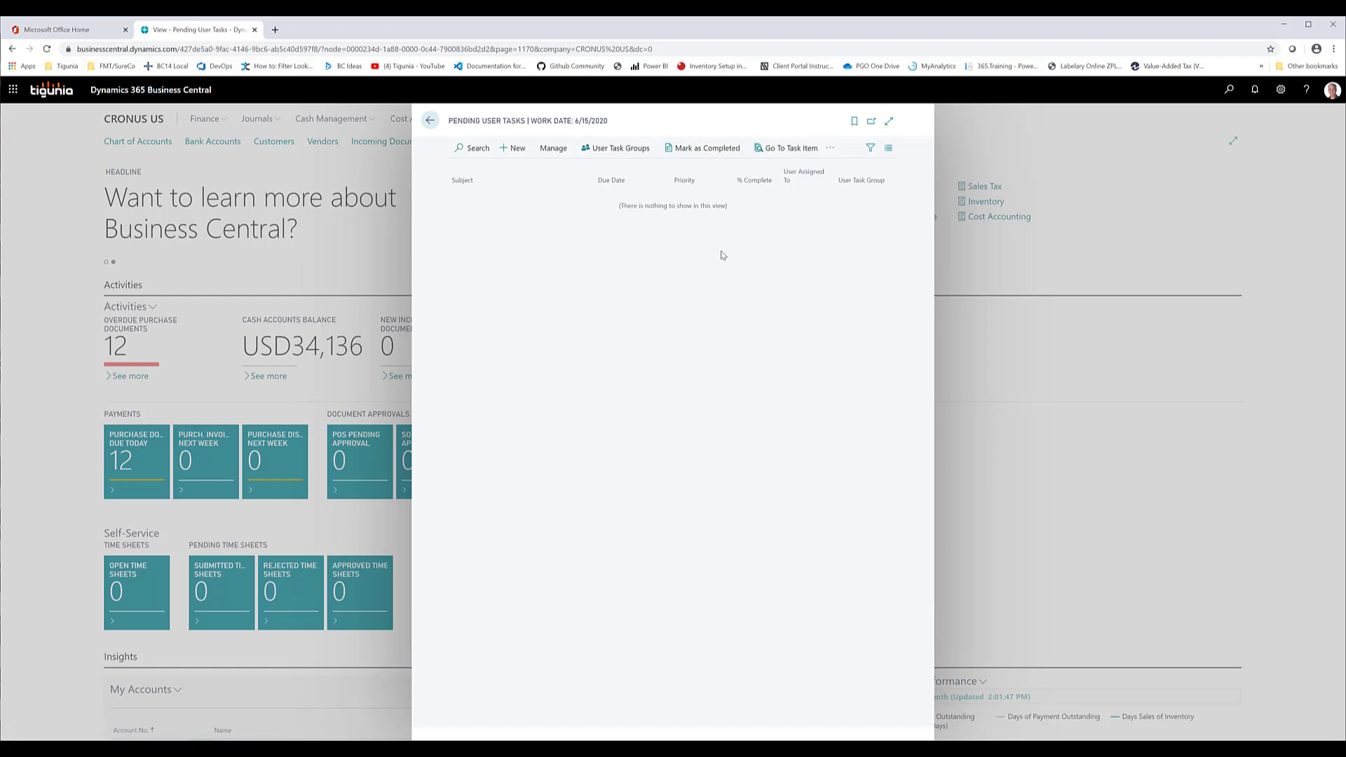
click(518, 150)
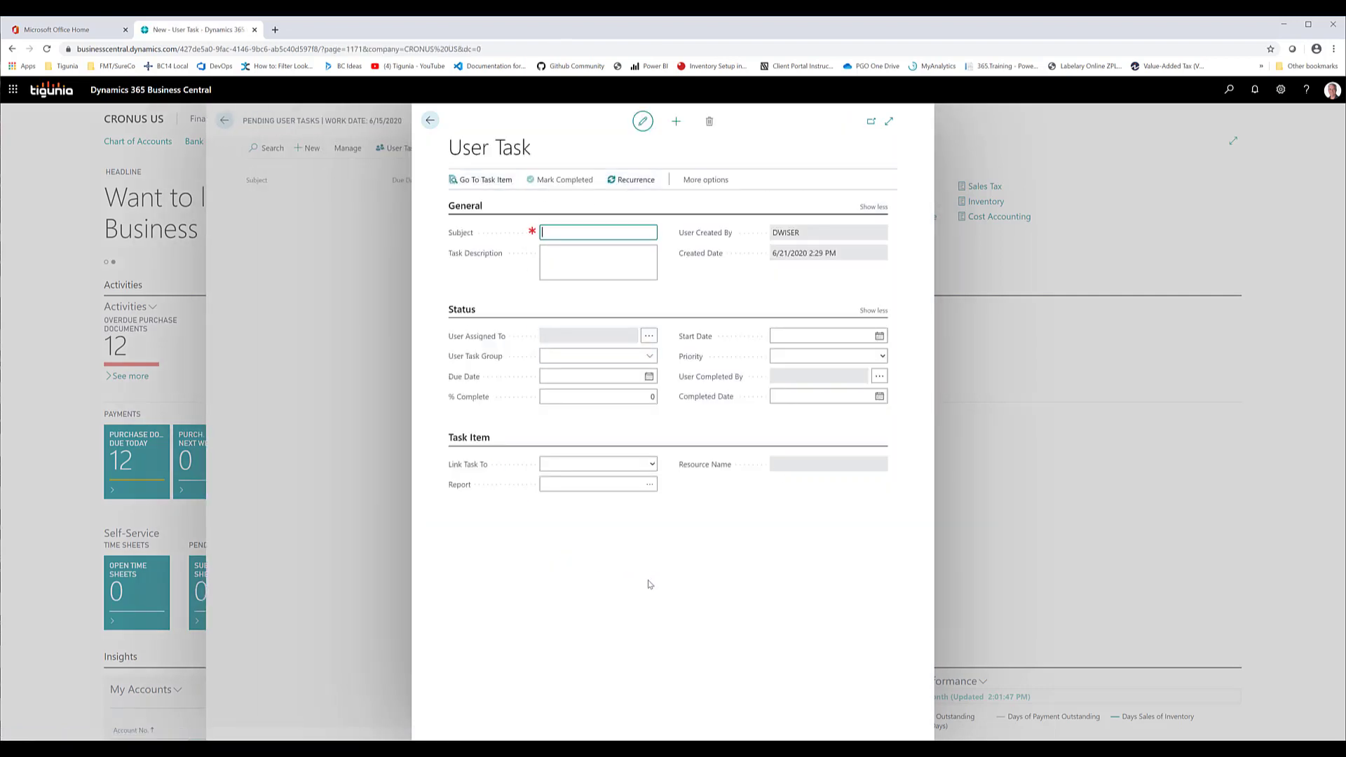
click(588, 253)
click(591, 233)
text(Setup Zip Codes)
click(592, 254)
key(ctrl+v)
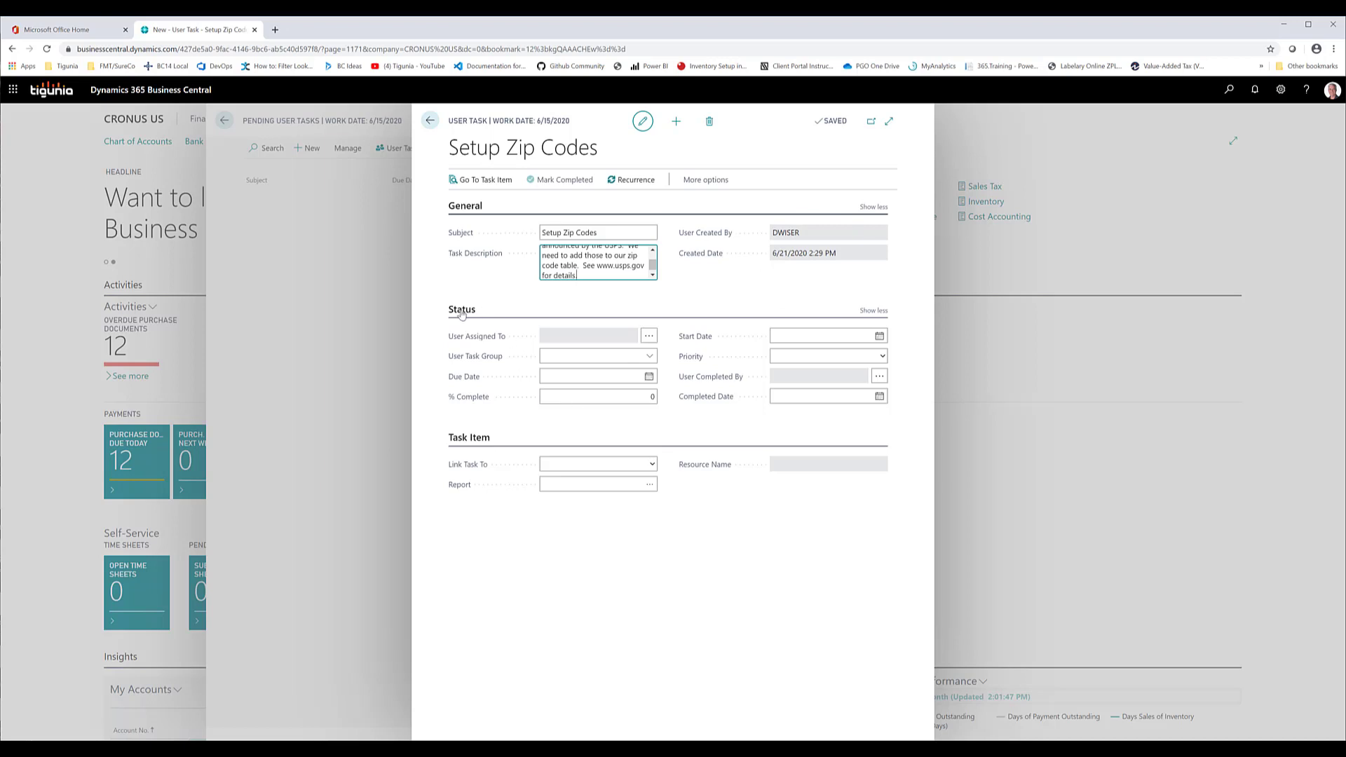
- Assign the Setup Zip Codes task to the task creator's own user account
mouse_move(489, 400)
click(649, 337)
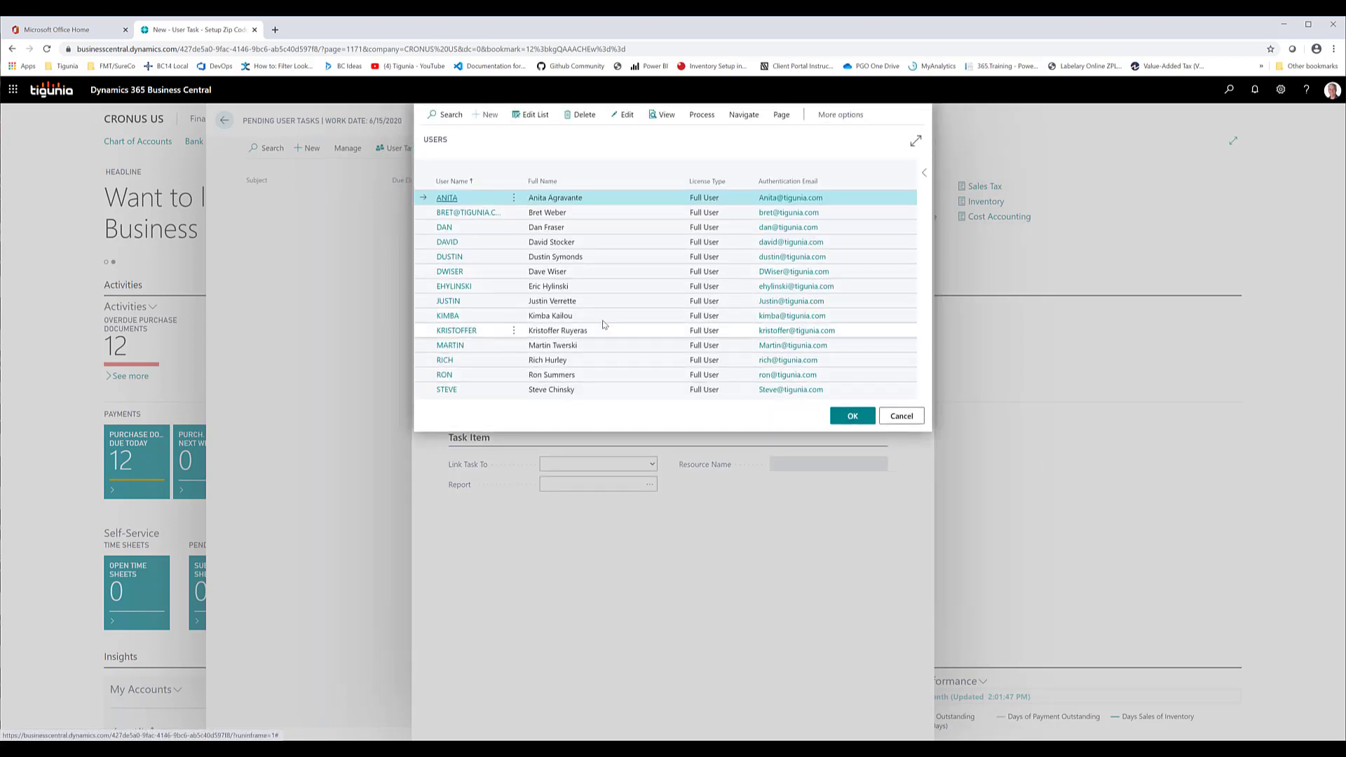
click(607, 272)
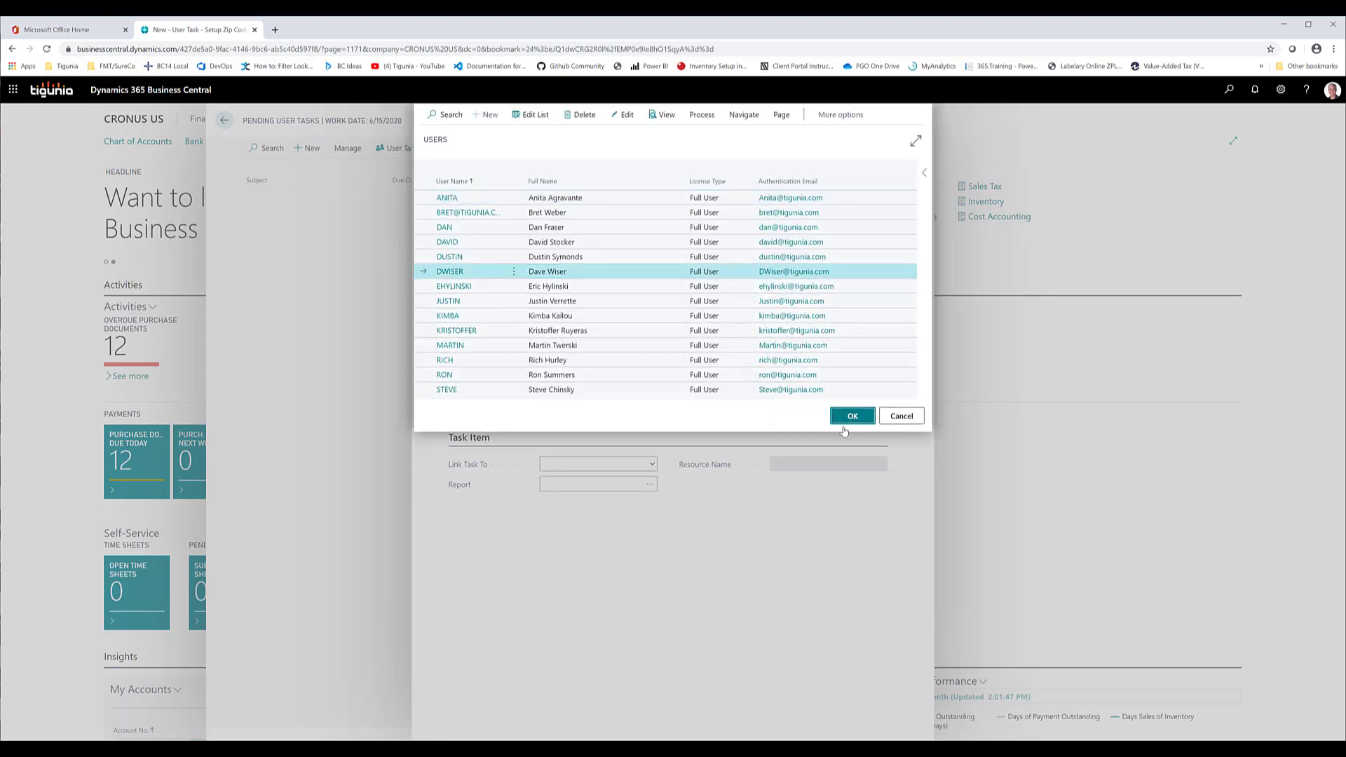
click(851, 417)
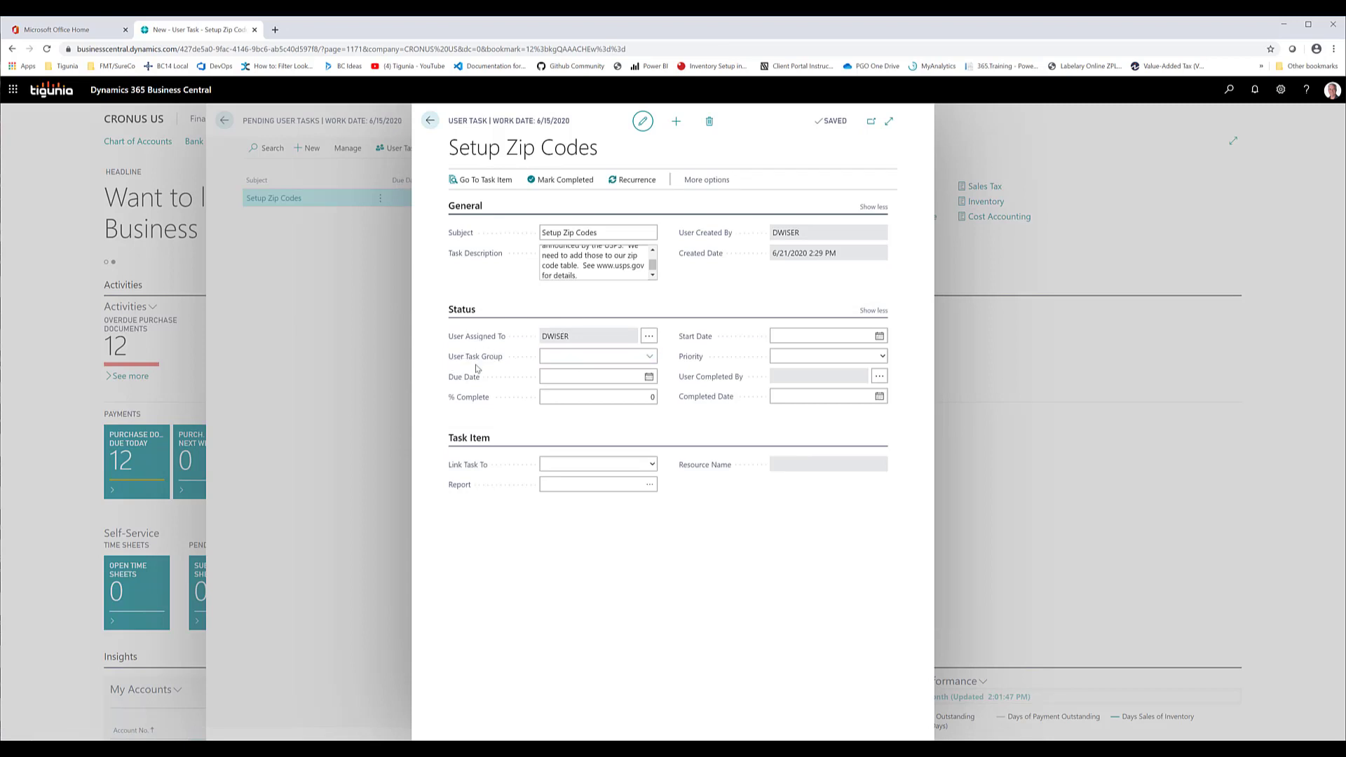
- Create a new user task group from the task with code ACCOUNTING and description "Accounting Dept"
click(554, 363)
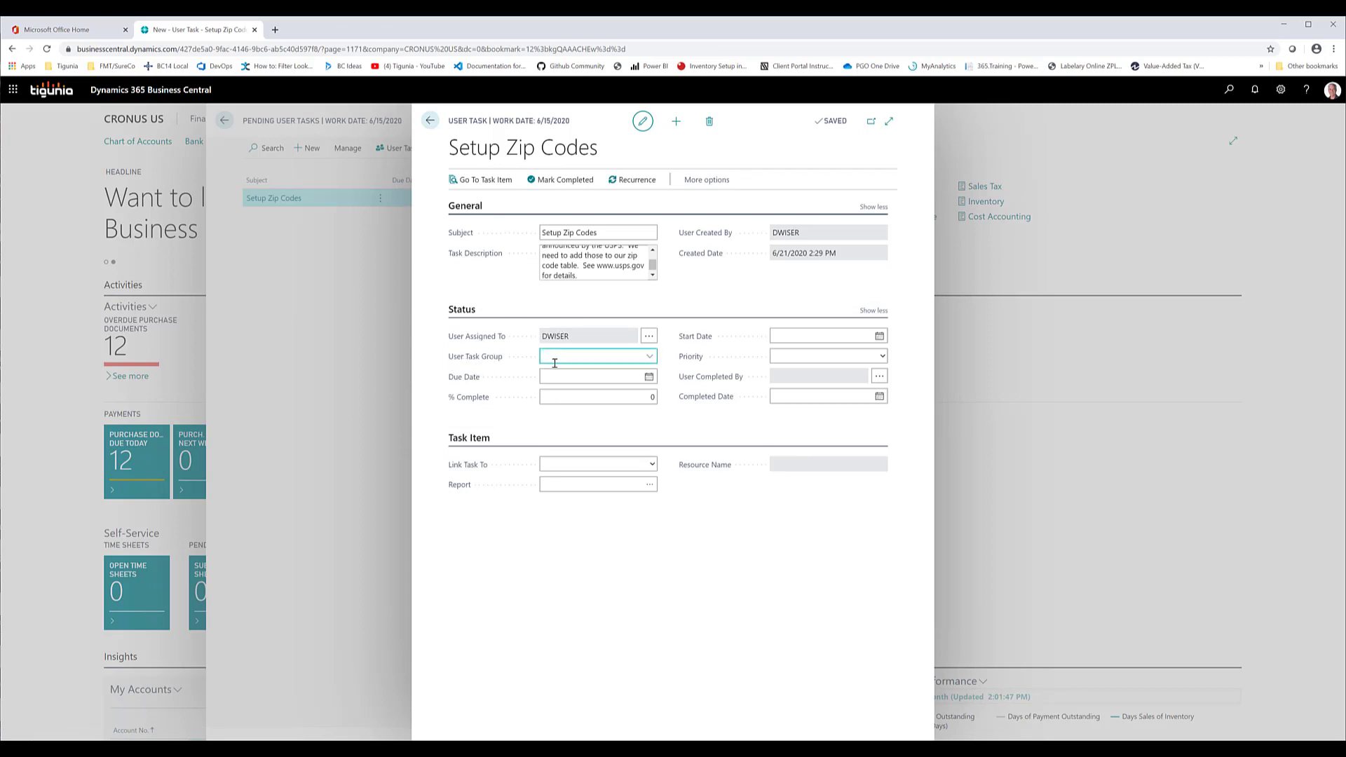
click(650, 359)
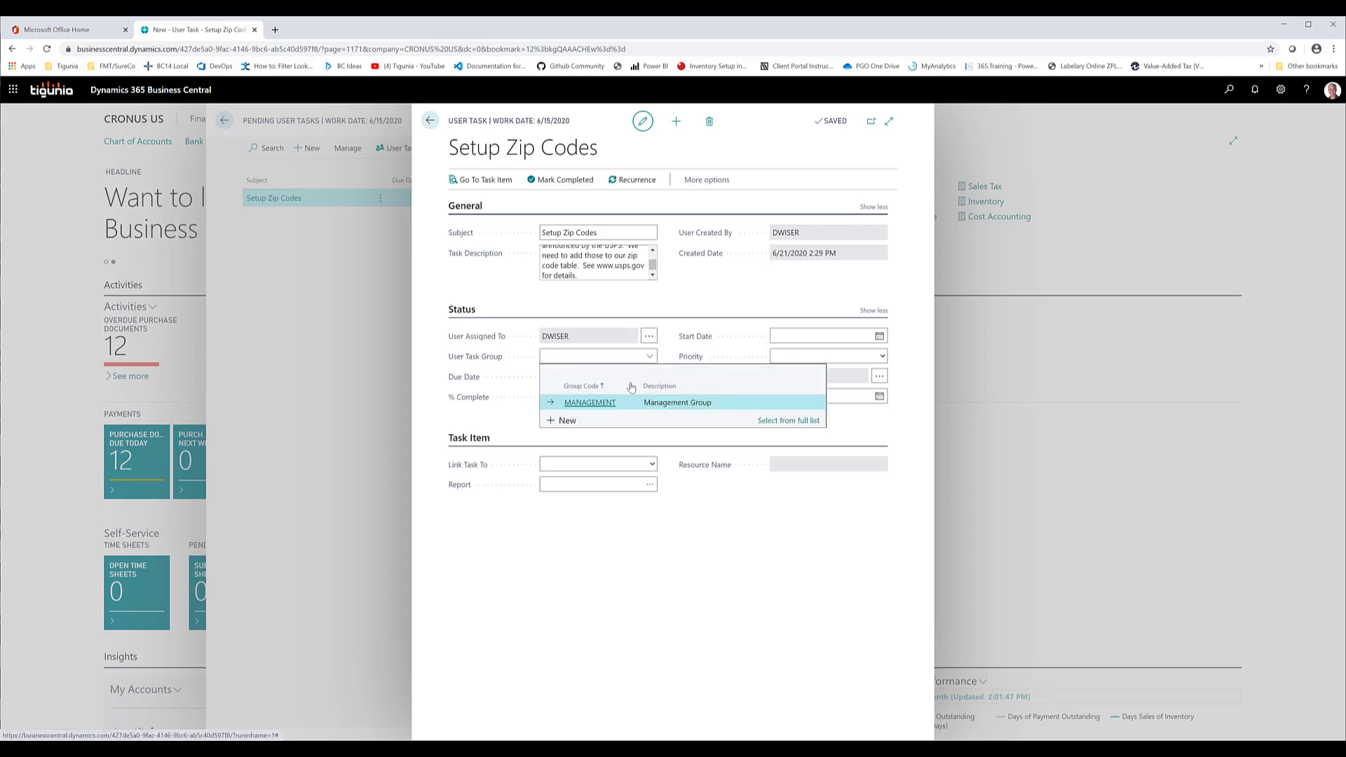
click(568, 420)
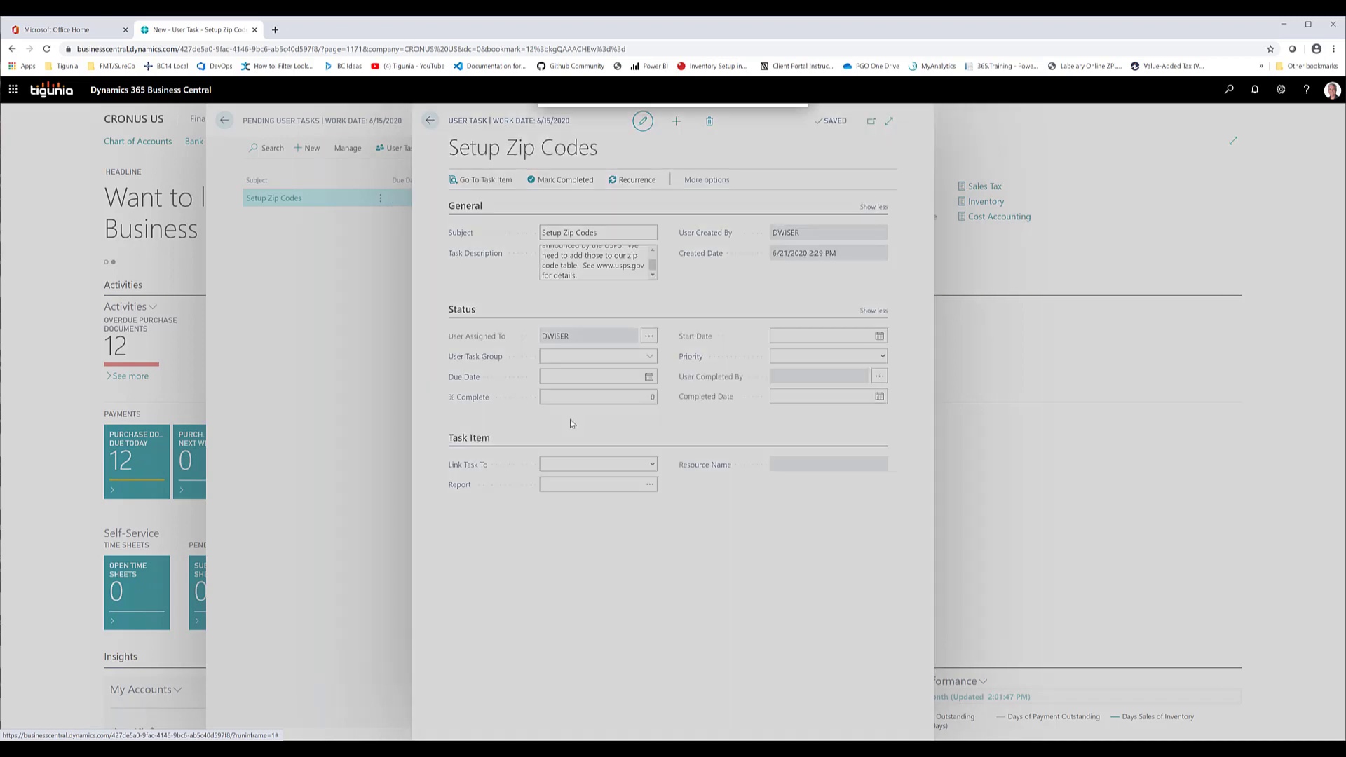
text(Accounting)
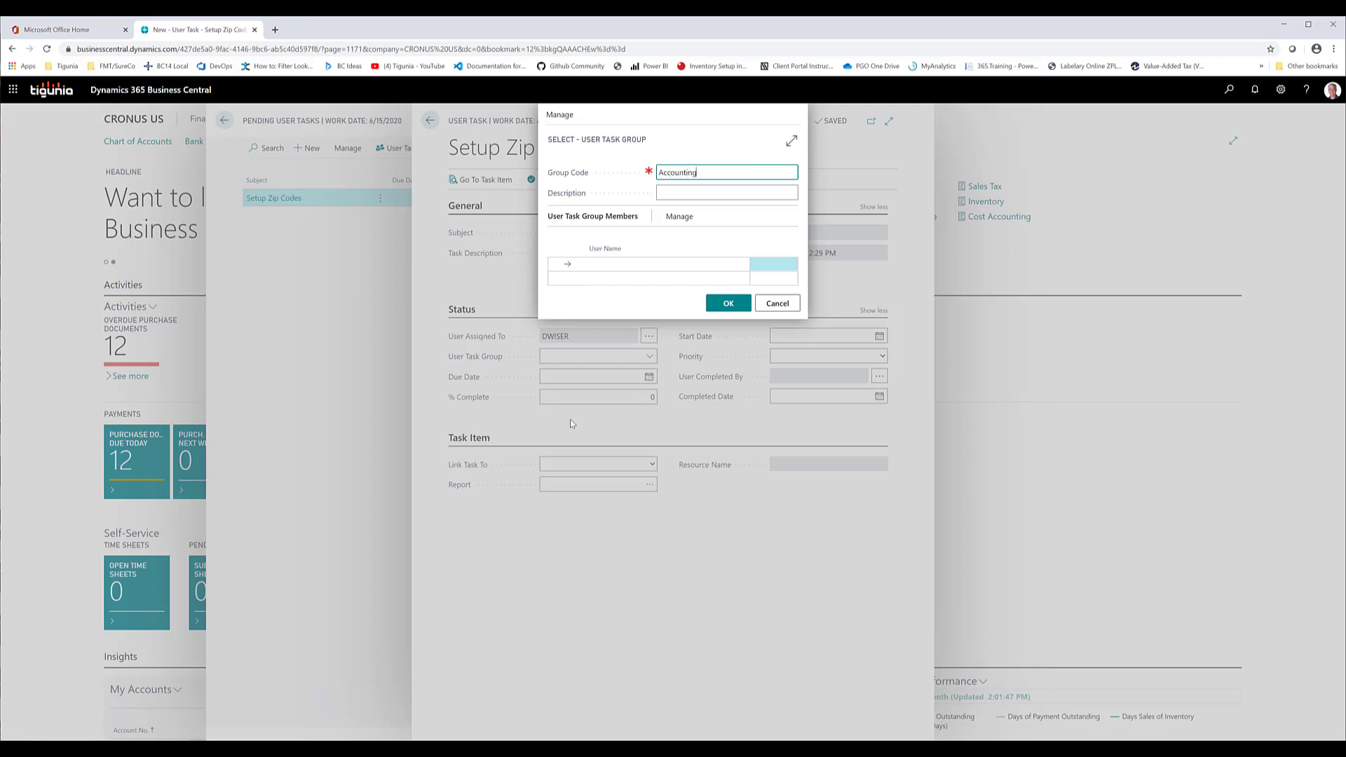
key(Tab)
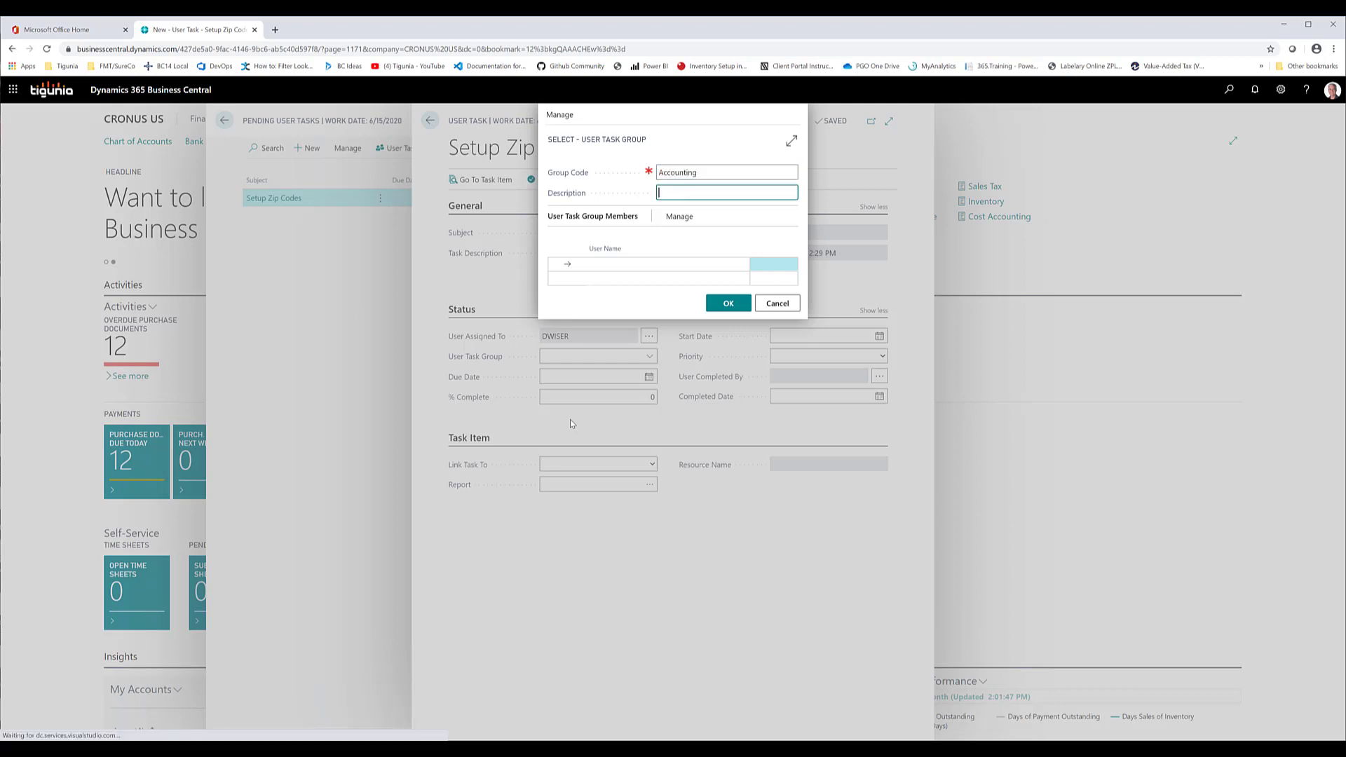
text(Accountin)
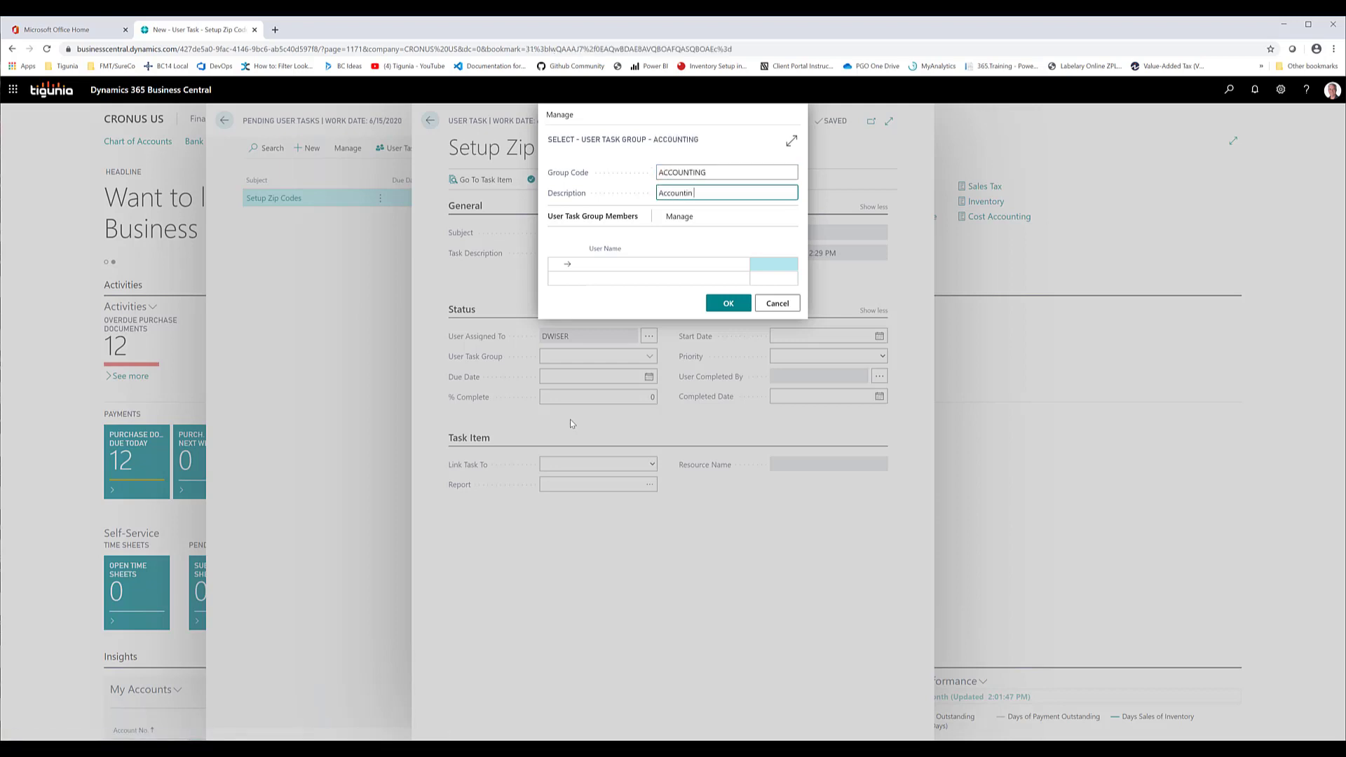
text(g Dept)
key(Tab)
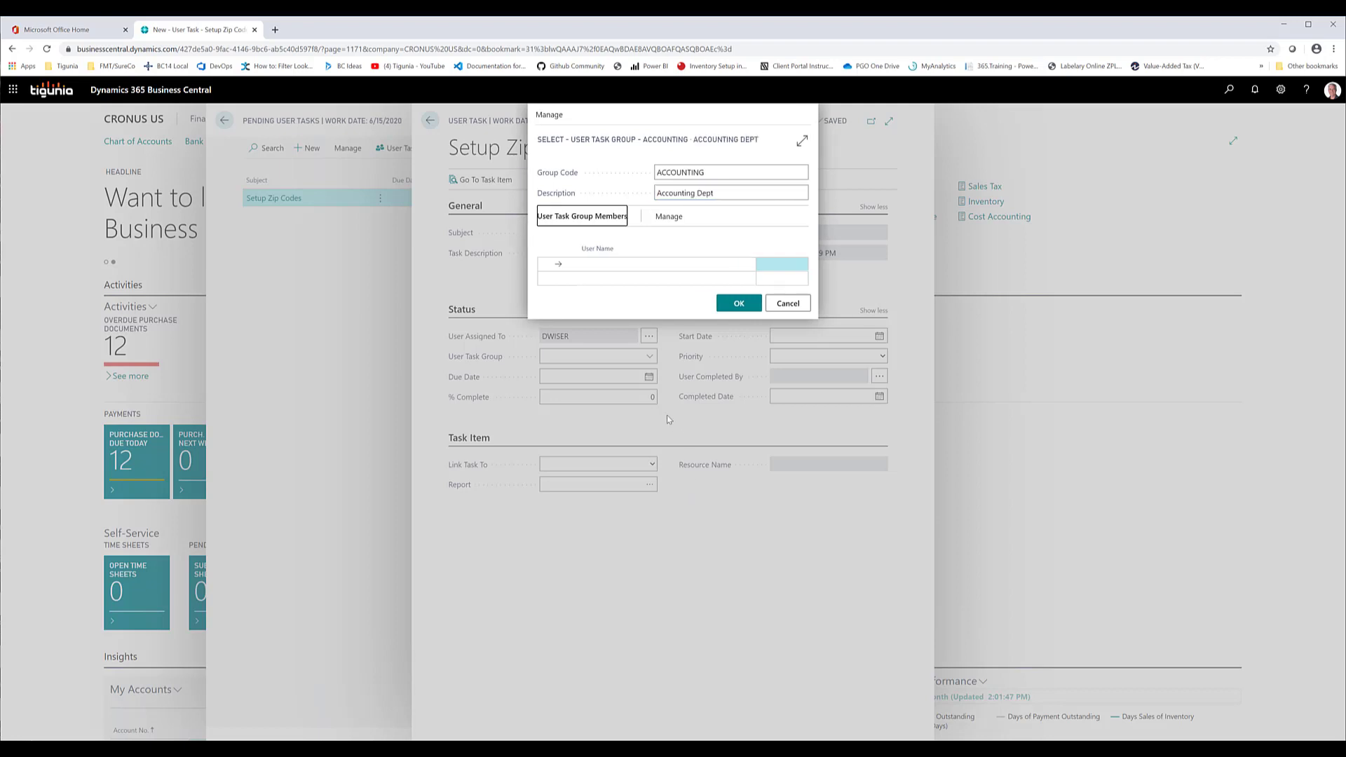
- Add the task creator and a second user as members of the ACCOUNTING group and assign the group to the task
click(659, 264)
click(749, 265)
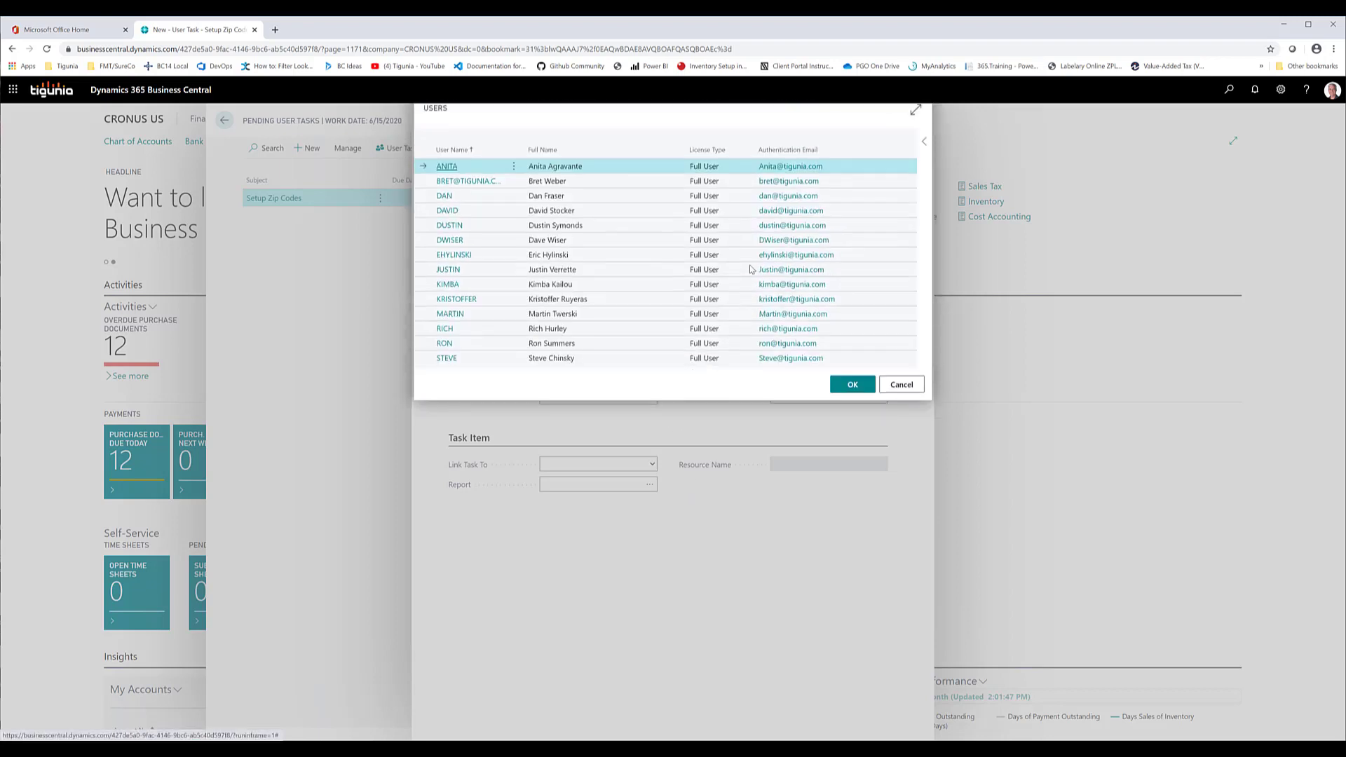
click(493, 272)
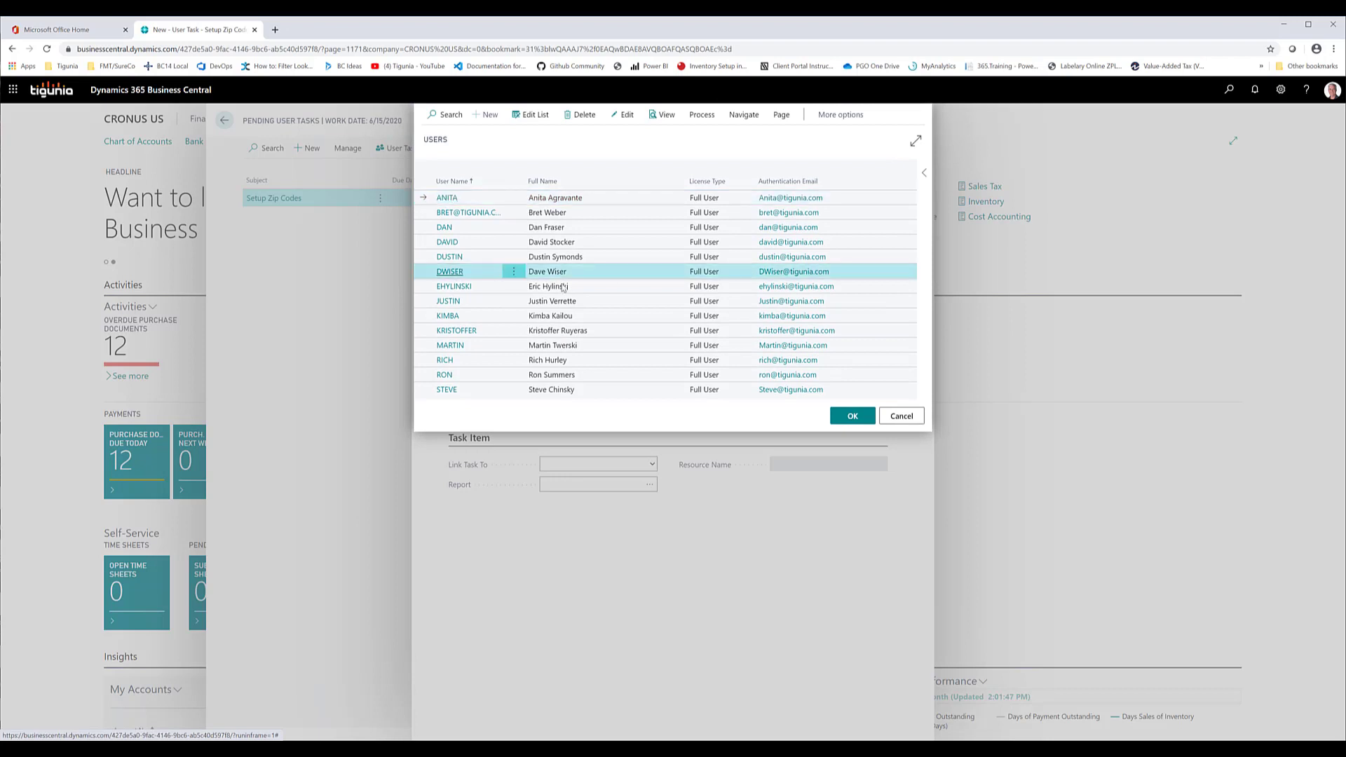
click(847, 415)
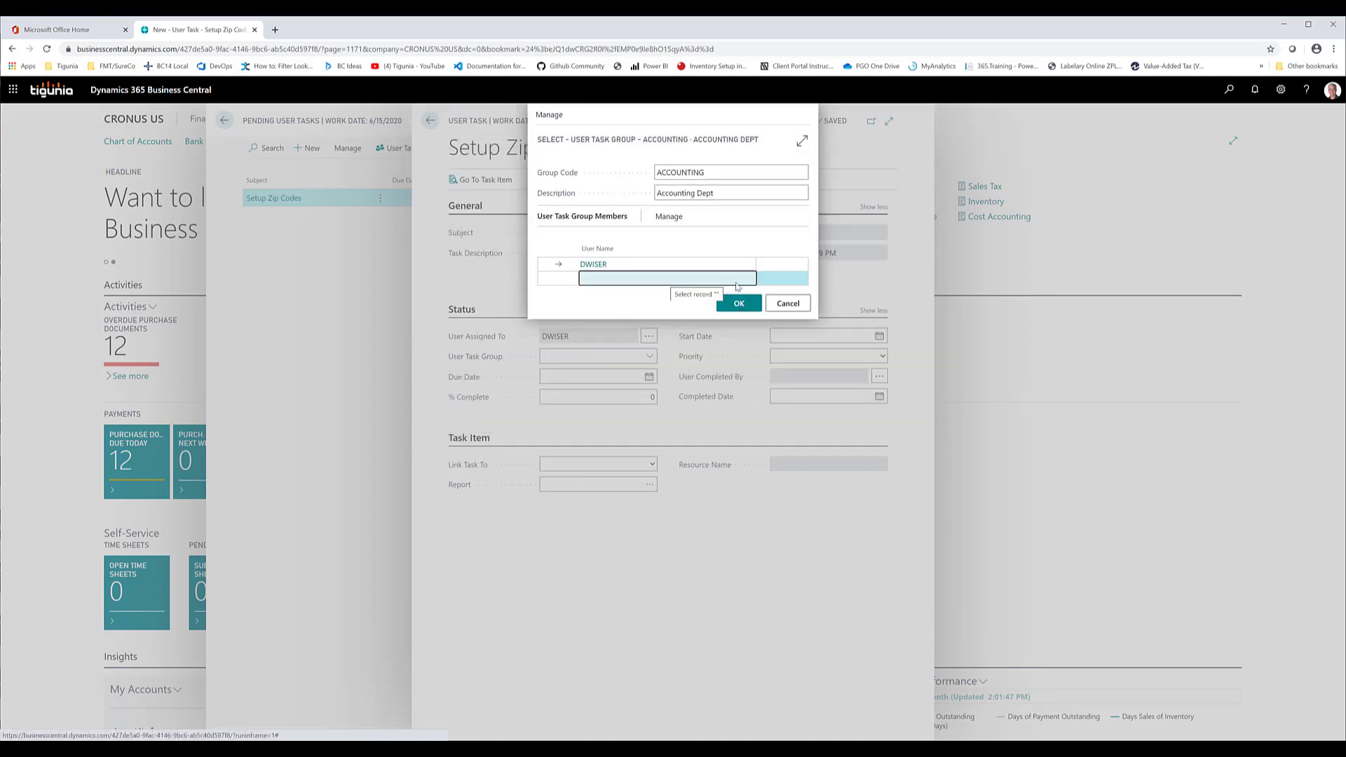
click(736, 285)
click(582, 332)
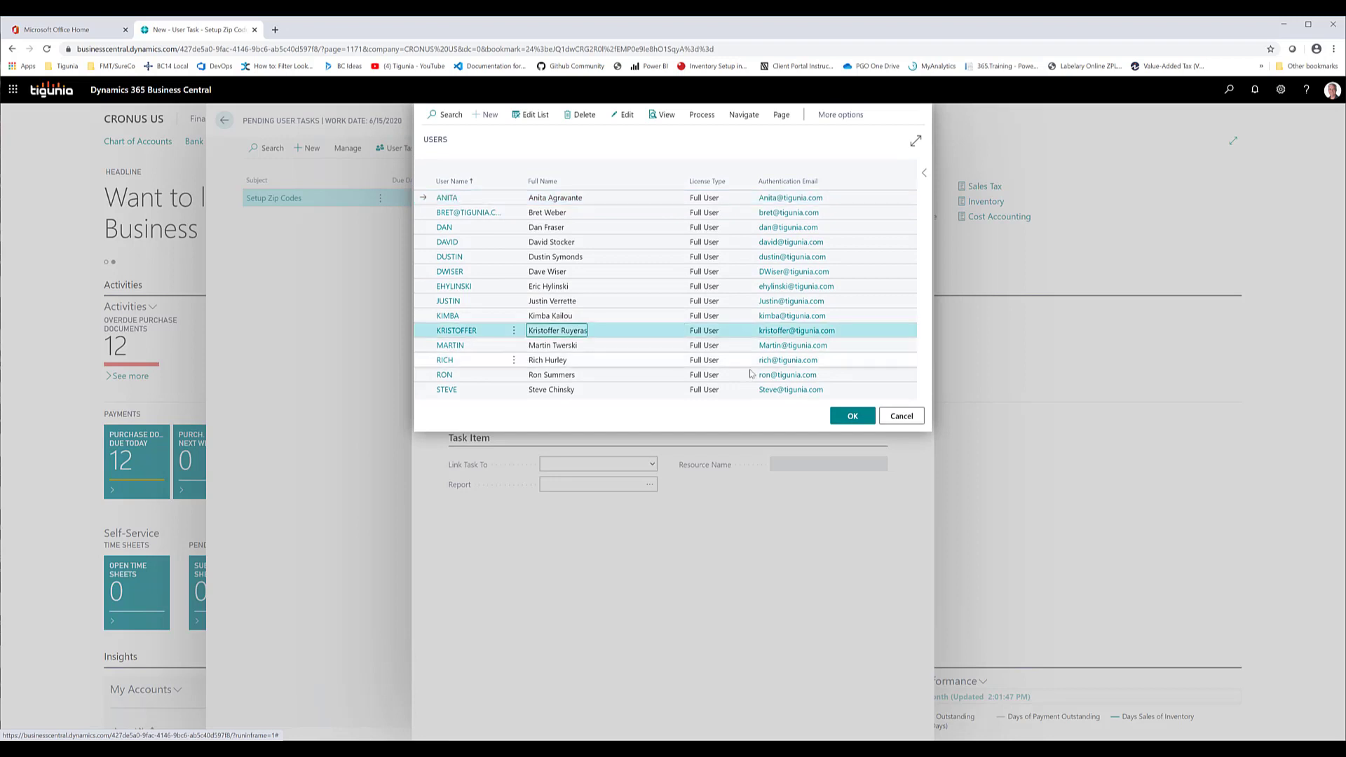
click(851, 415)
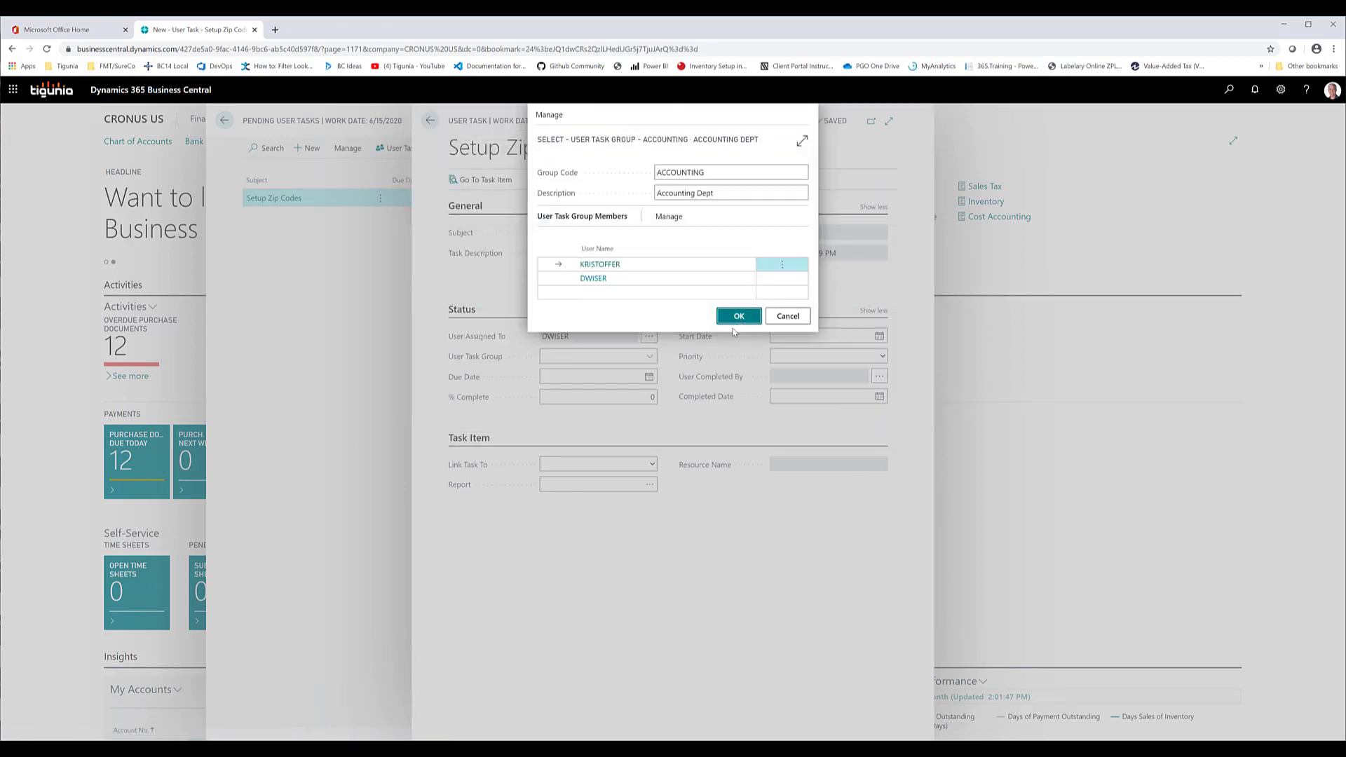
click(736, 321)
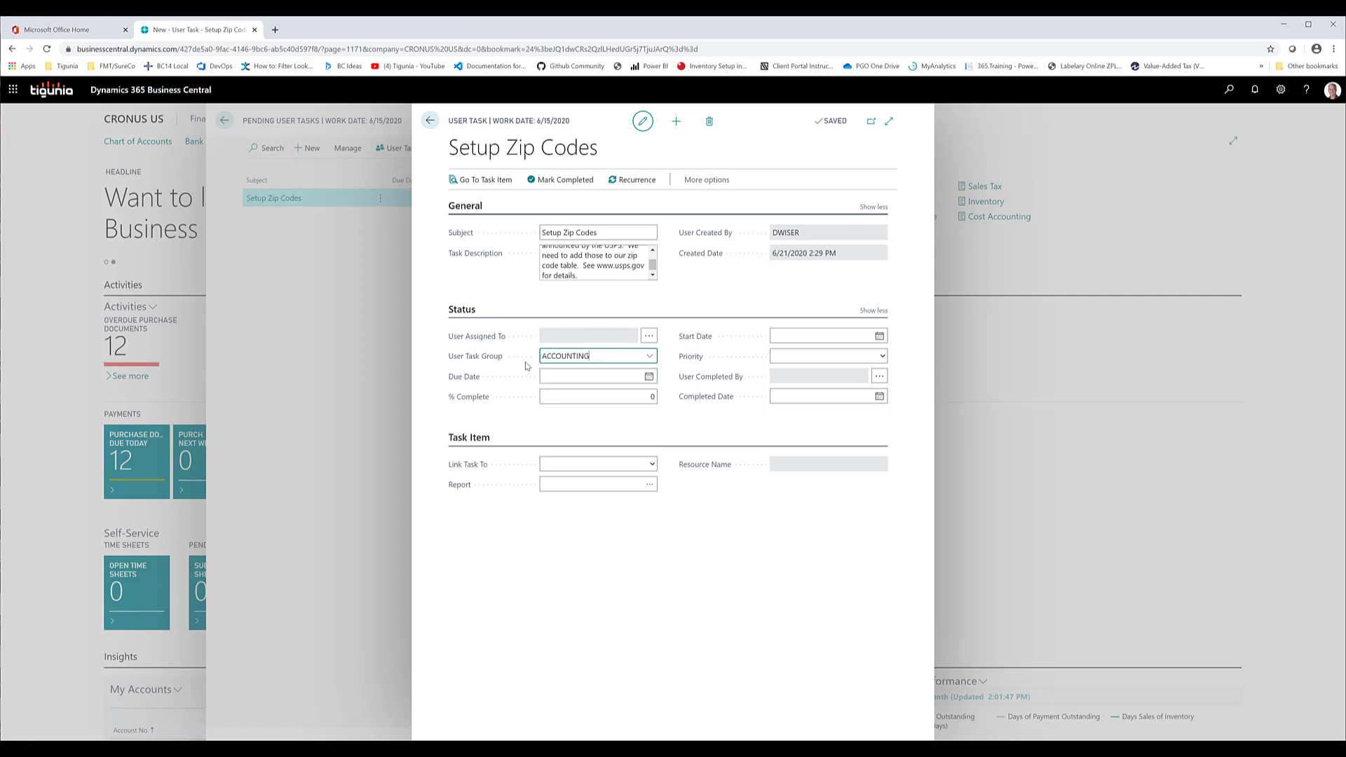
- Set the task's due date to 6/30/2020, its start date to 6/21/2020 and its priority to Normal
click(588, 377)
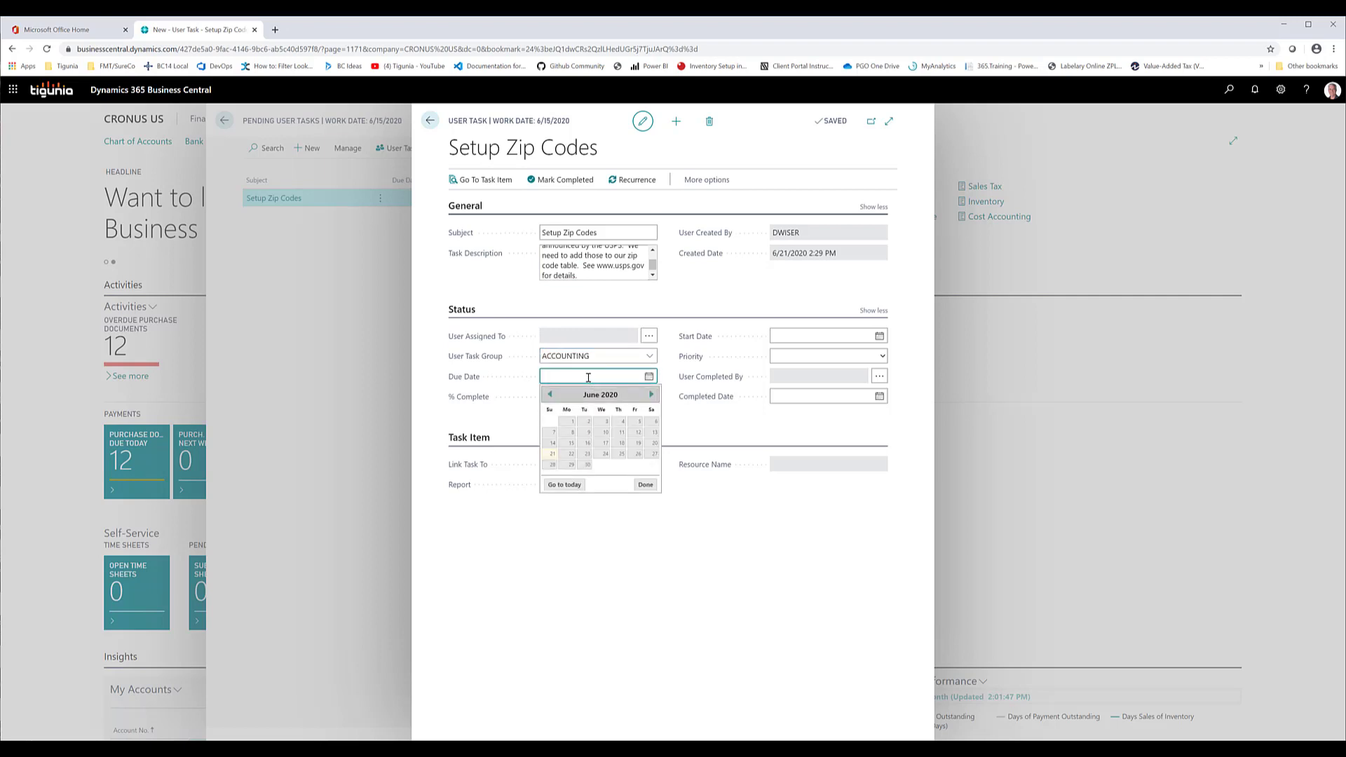
text(0630)
key(Tab)
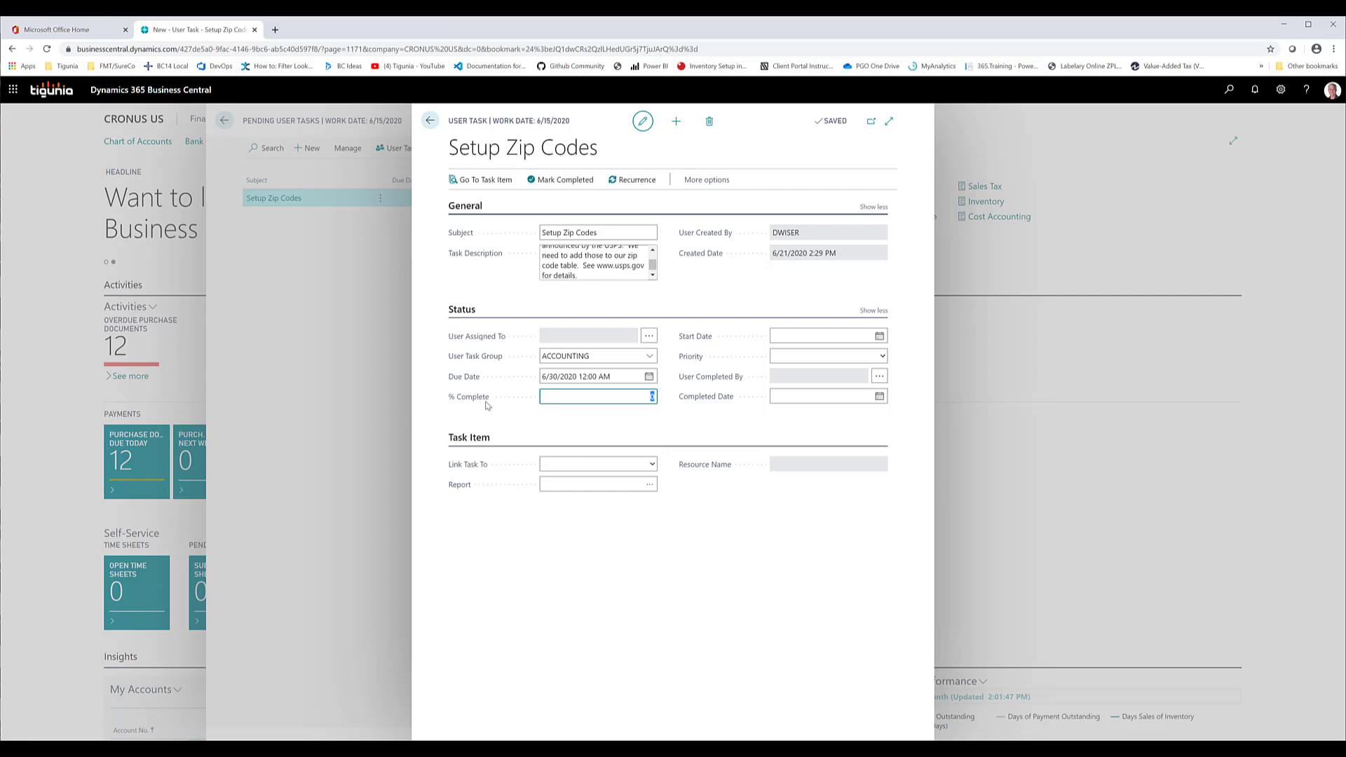
click(825, 335)
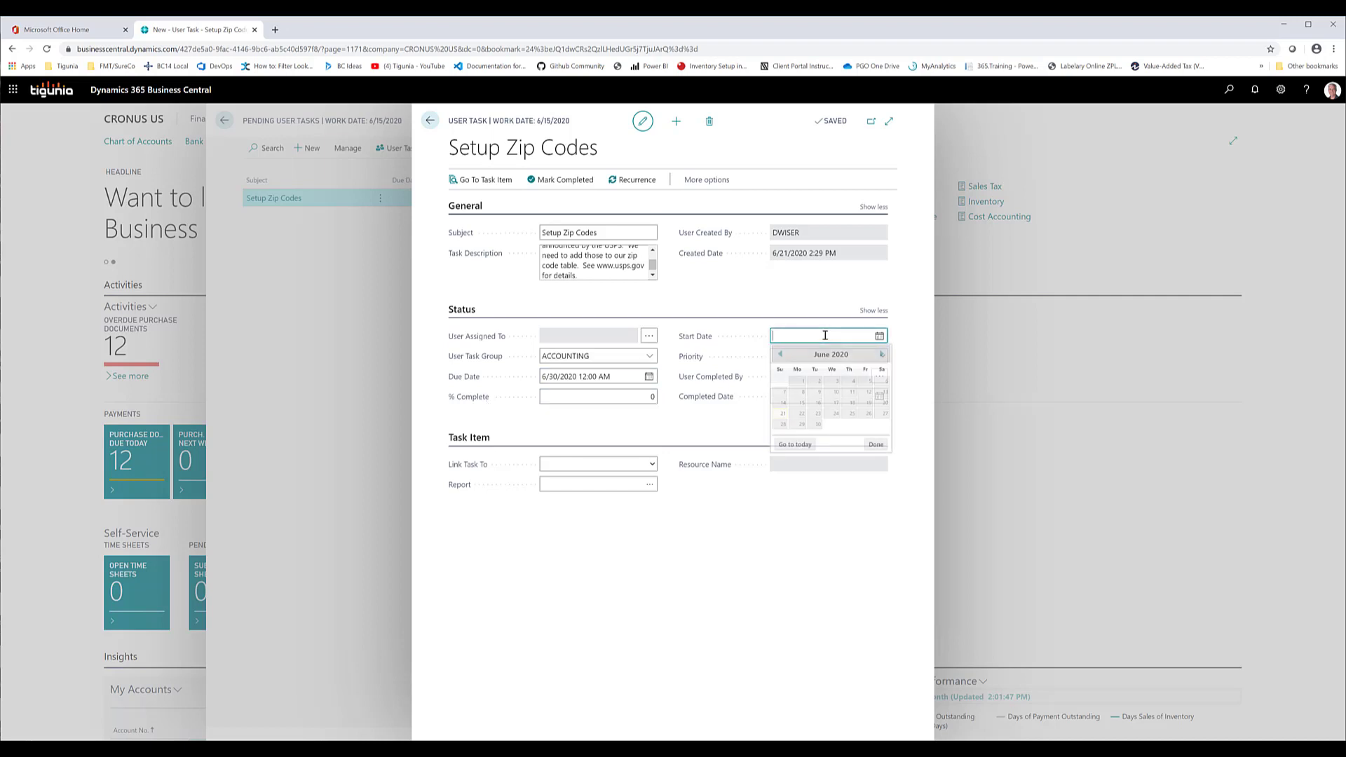
text(t)
key(Tab)
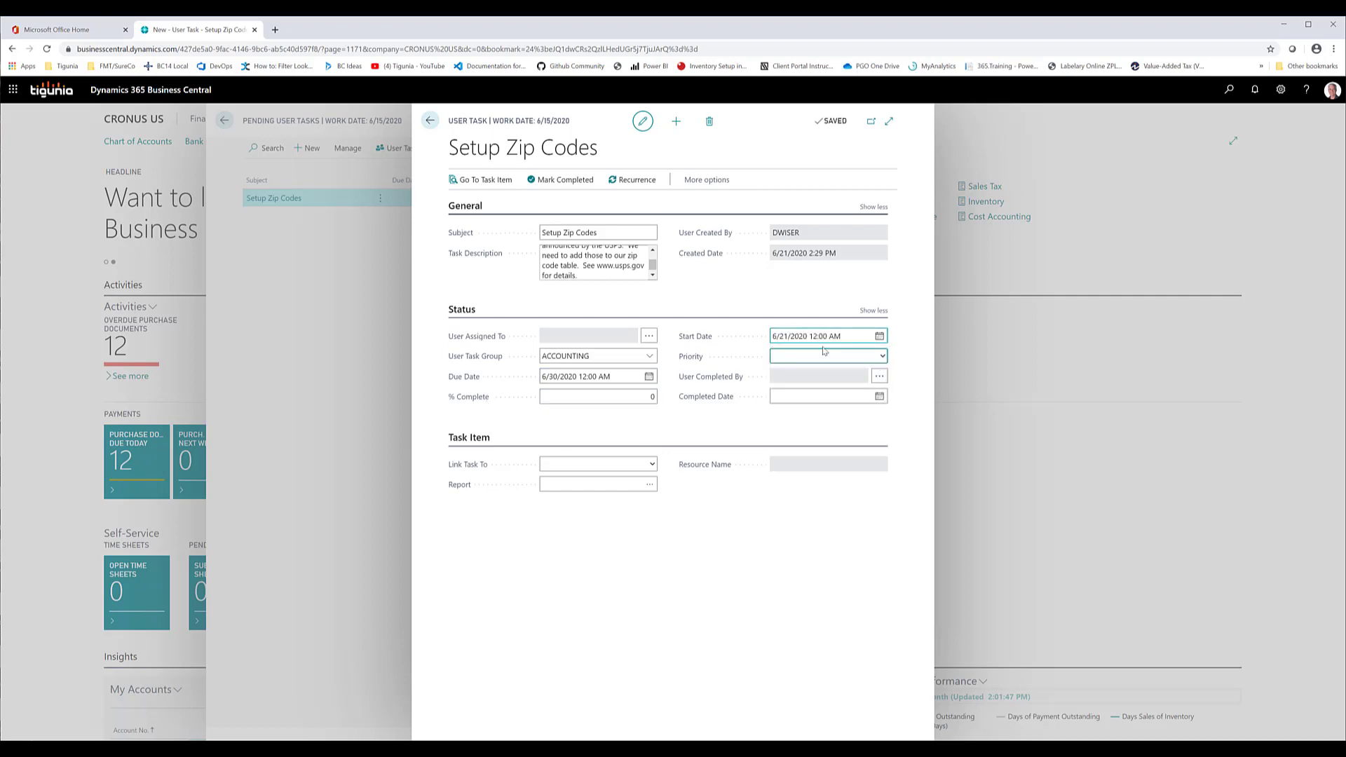
click(826, 362)
click(800, 391)
- Link the Setup Zip Codes task to page 367
click(654, 466)
click(593, 501)
click(590, 488)
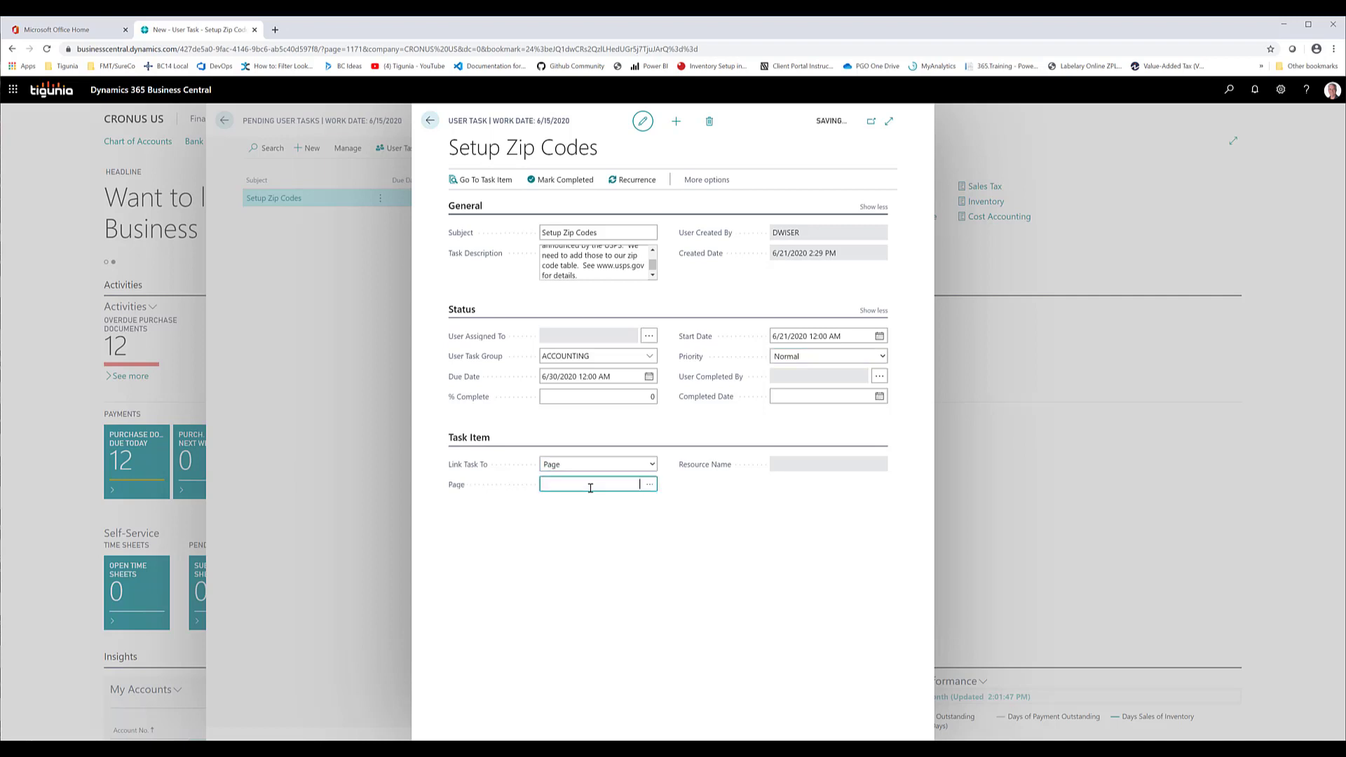
text(367)
key(Tab)
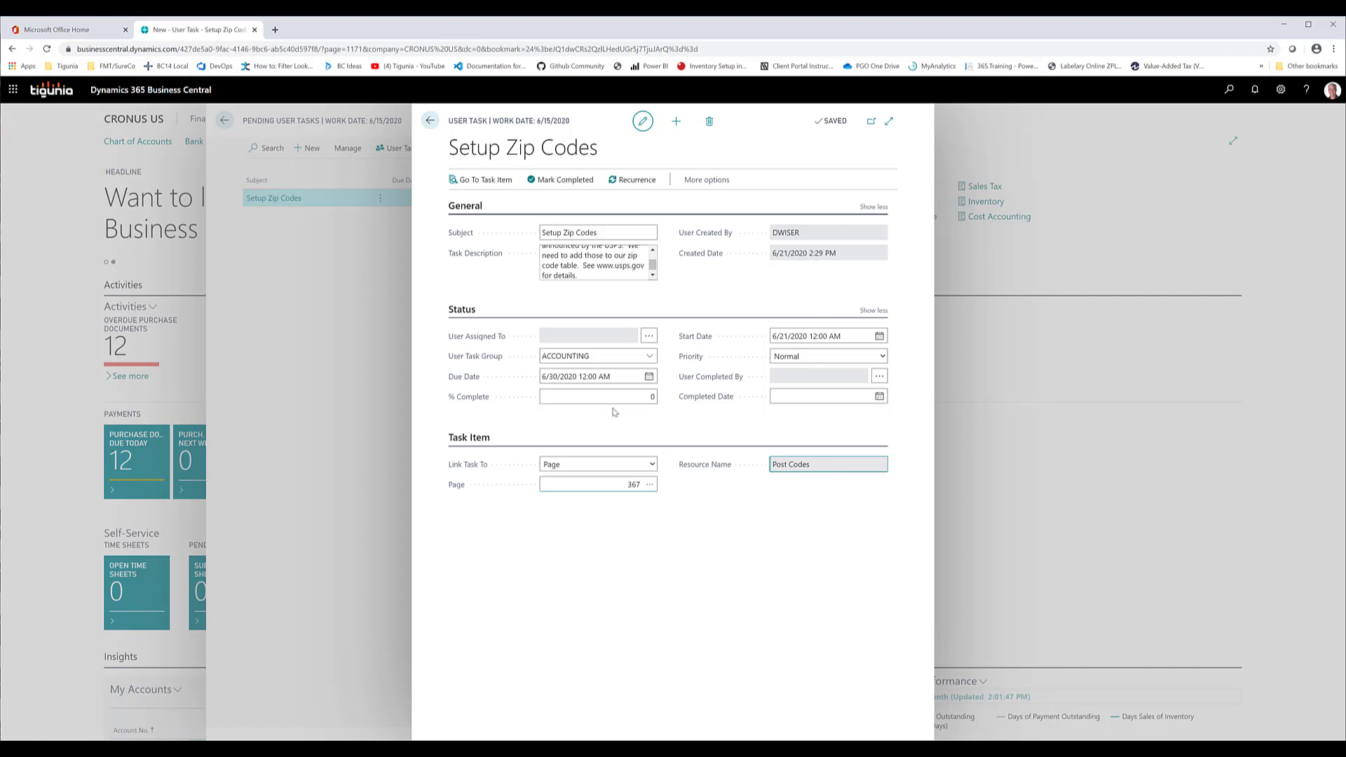
- View the zip code list through the task's linked item, and return to the home page
click(487, 182)
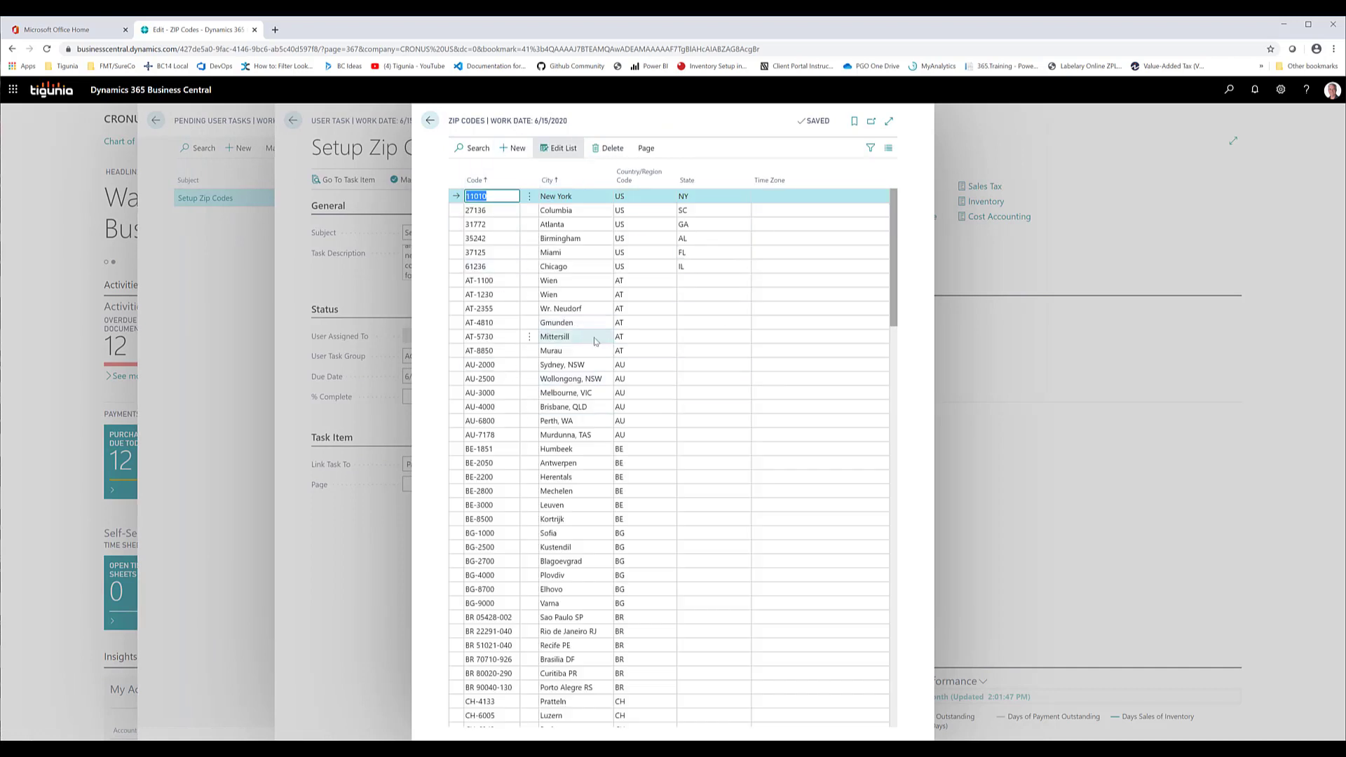
click(429, 123)
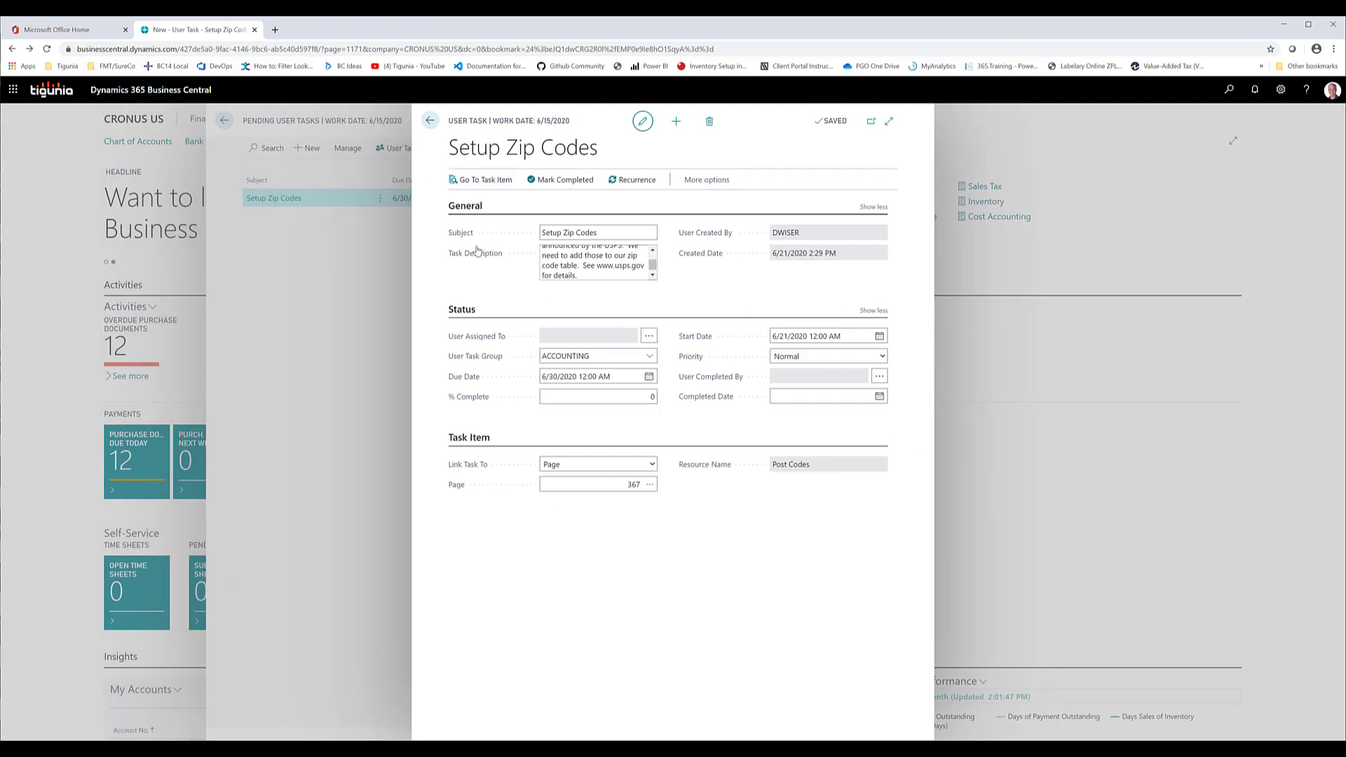
click(430, 122)
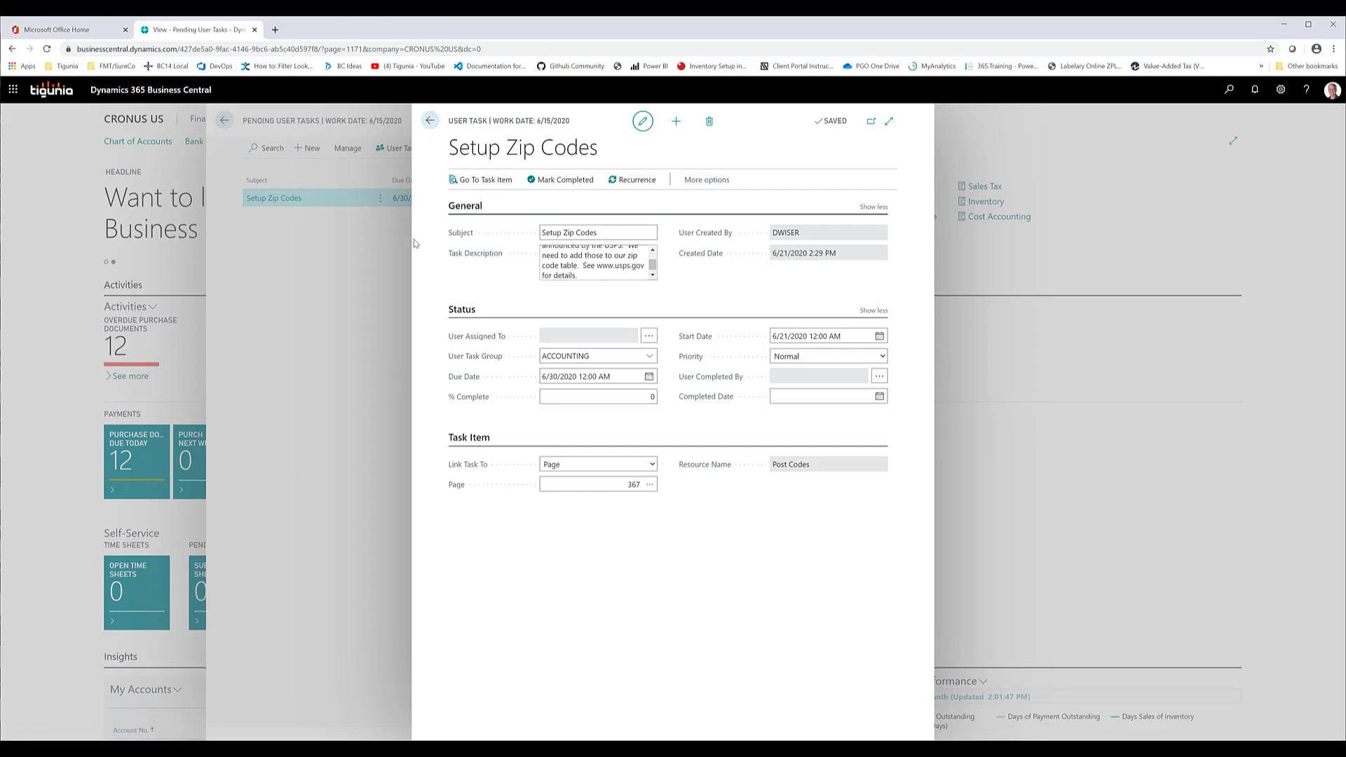
click(430, 121)
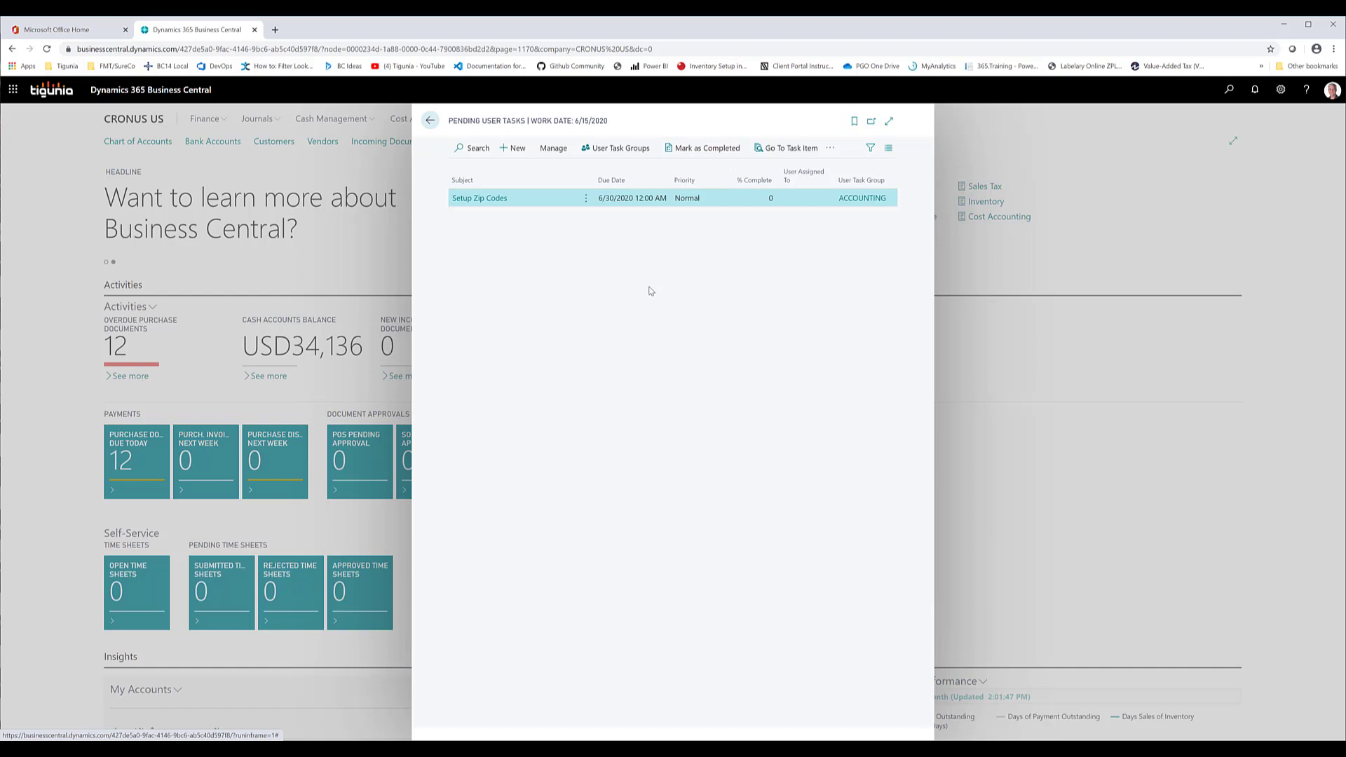
click(430, 121)
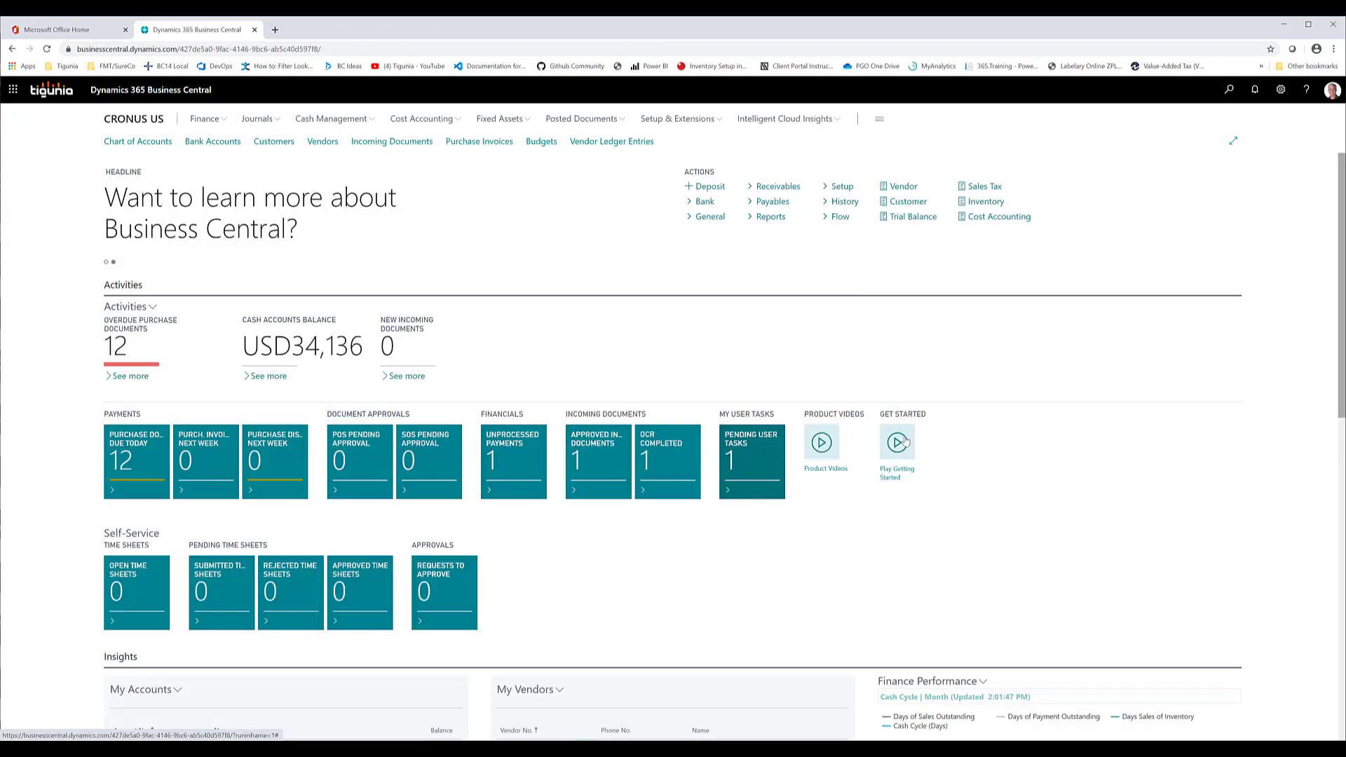
- Create another pending user task with the subject "Enter Payroll" and the description "Enter payroll entries"
click(754, 476)
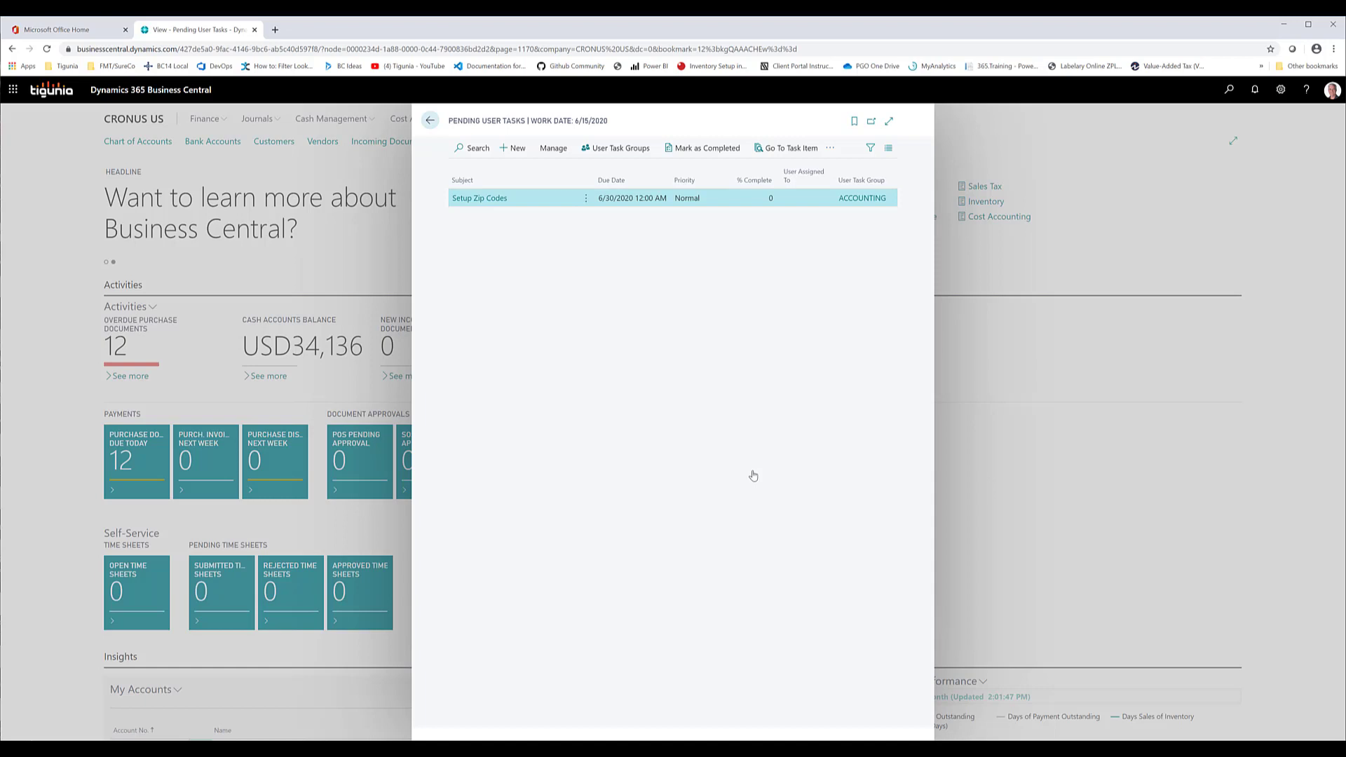
click(518, 149)
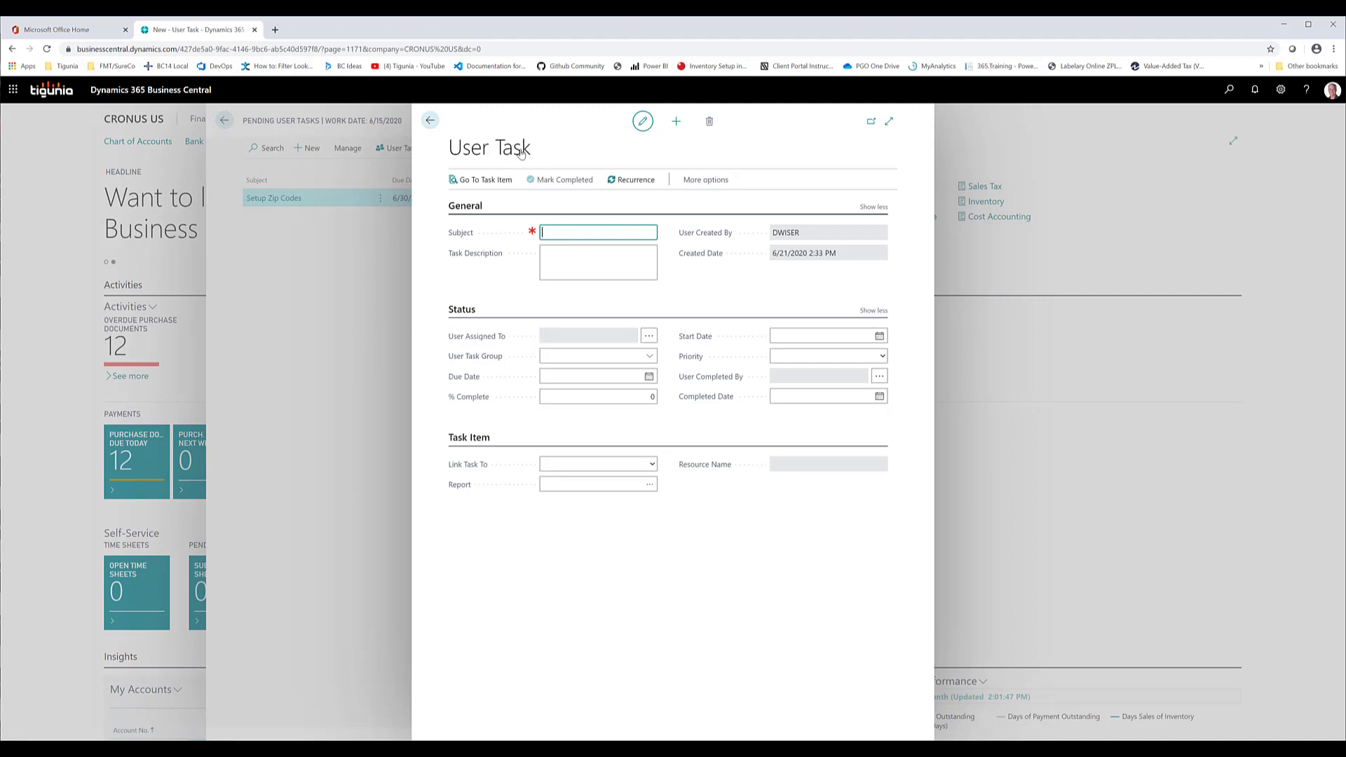
text(Enter Payroll)
key(Tab)
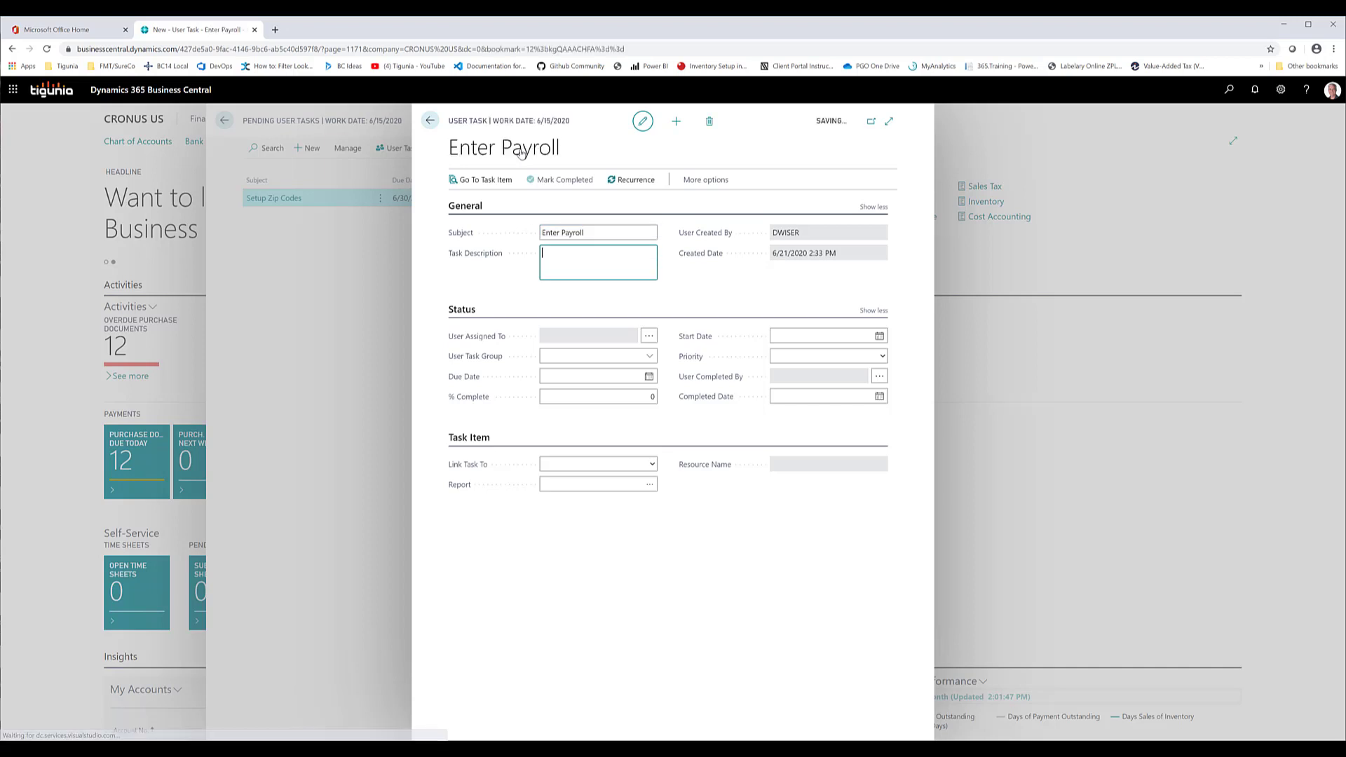
text(Enter p)
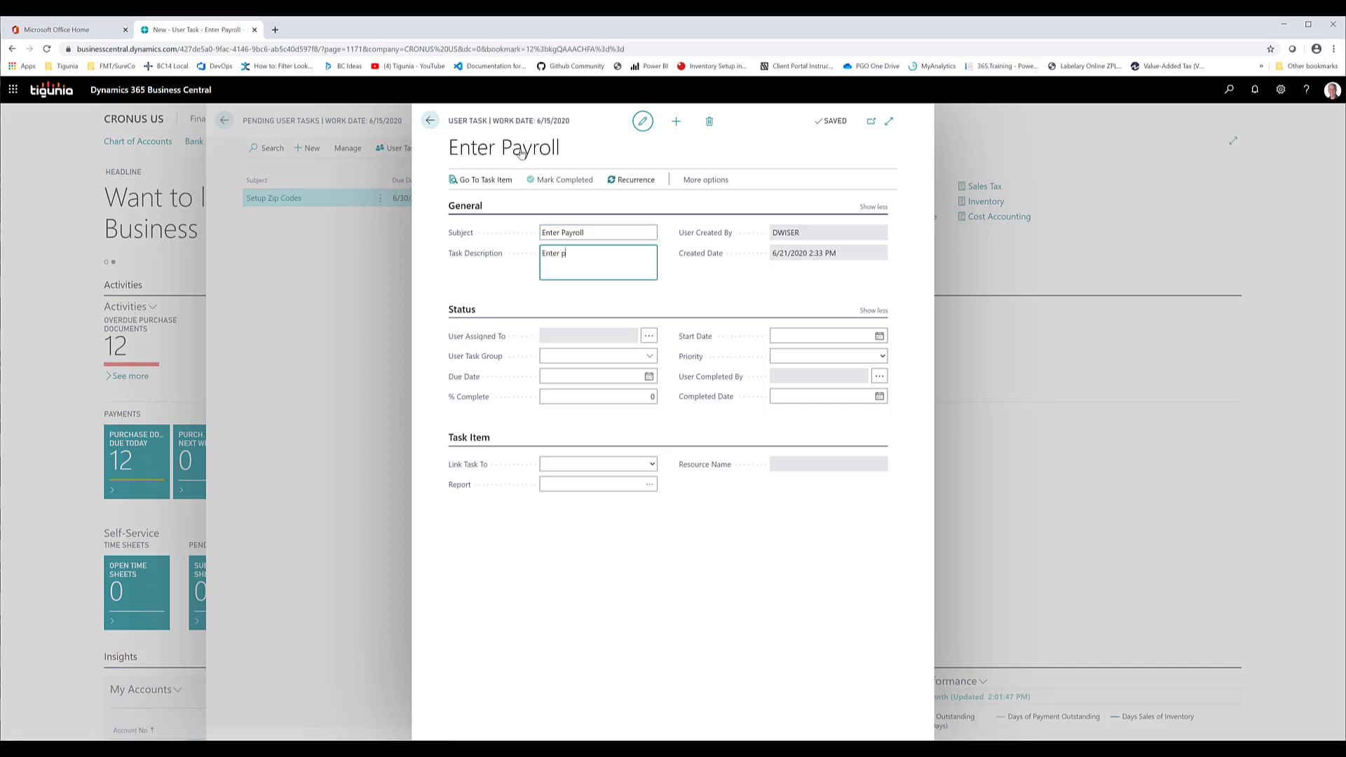
text(ayroll entries)
- Assign the Enter Payroll task to the ACCOUNTING user task group, with due date 6/30/2020 and priority Normal
click(645, 357)
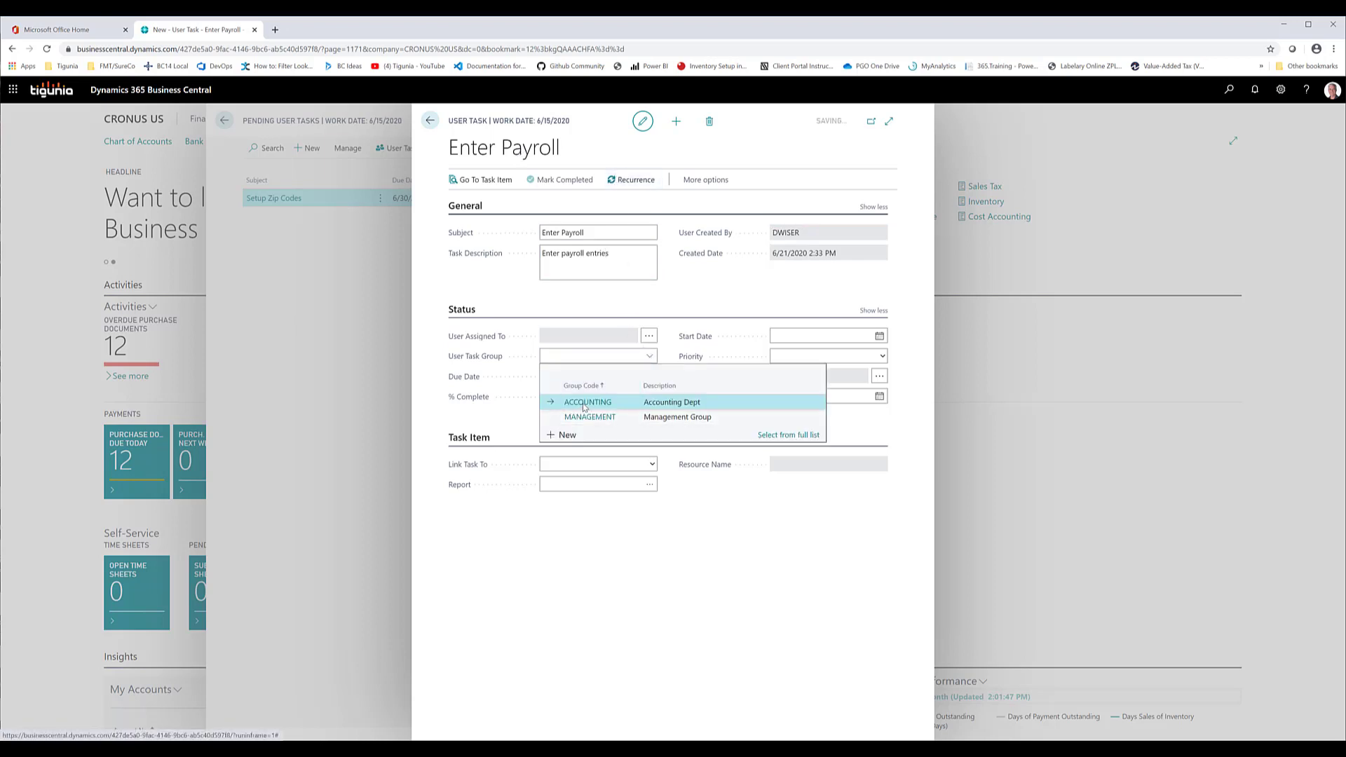
key(Return)
click(604, 379)
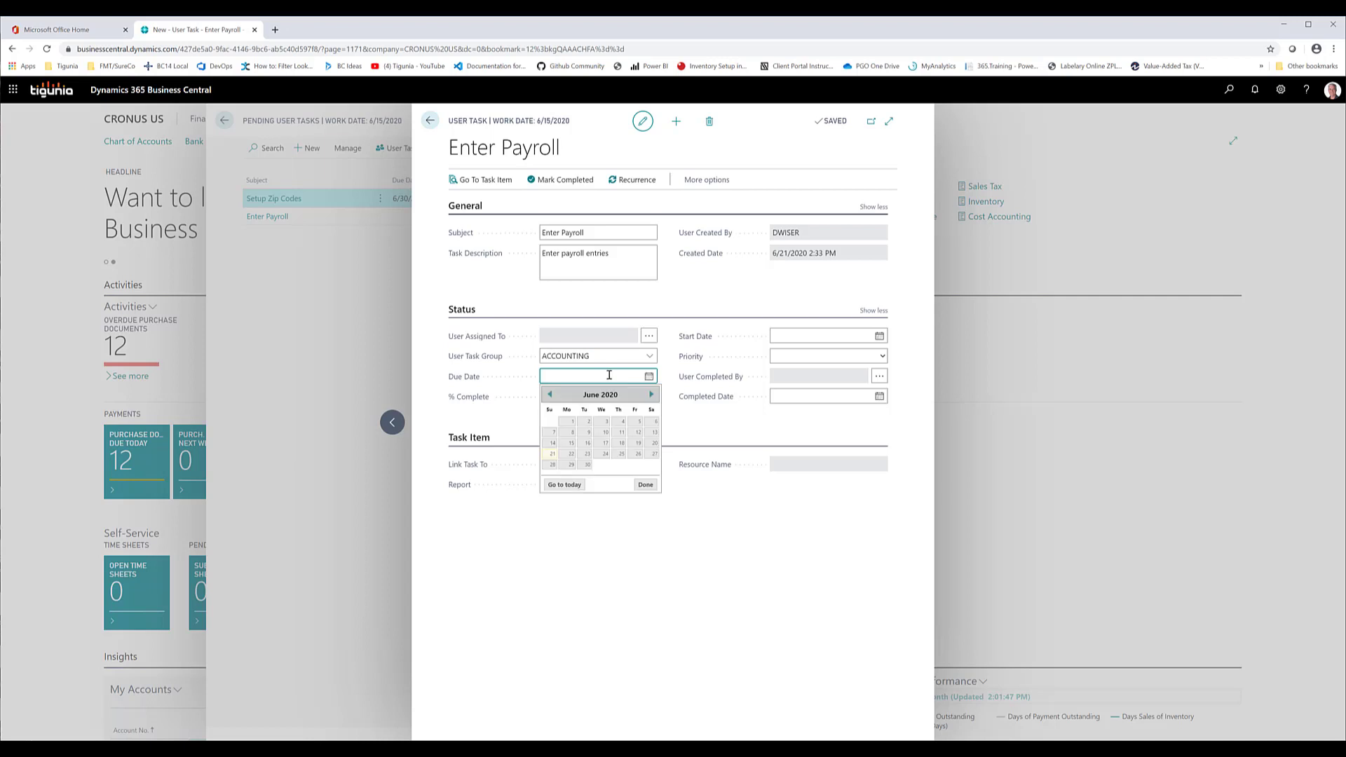
text(0630)
key(Return)
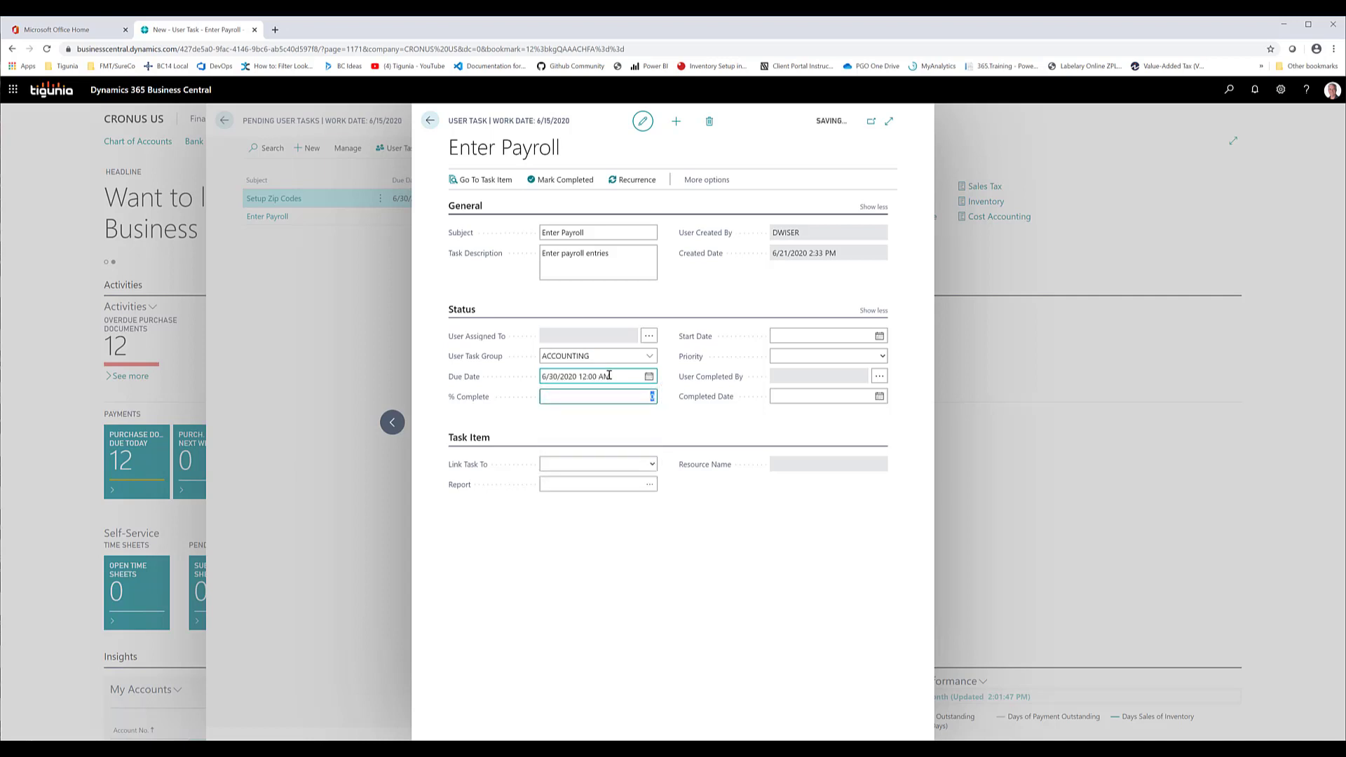
key(Return)
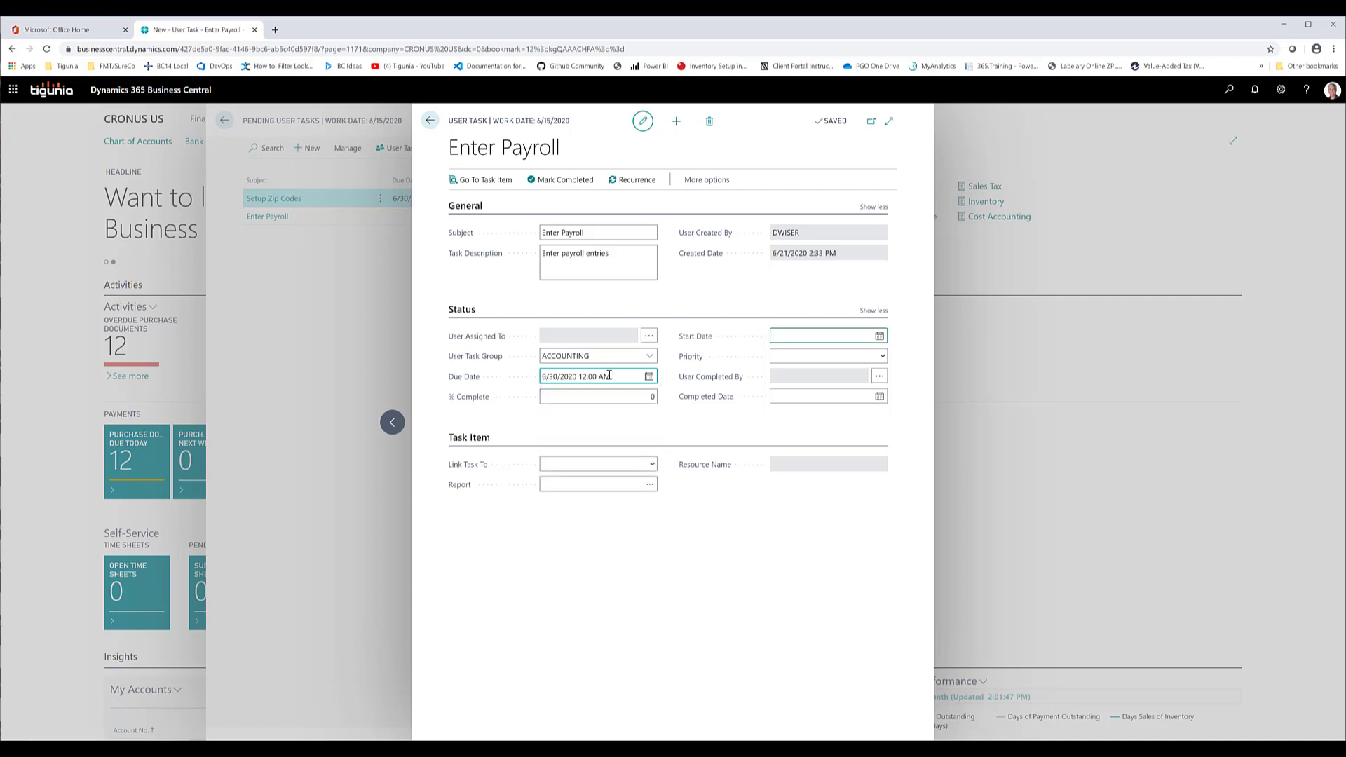
key(Return)
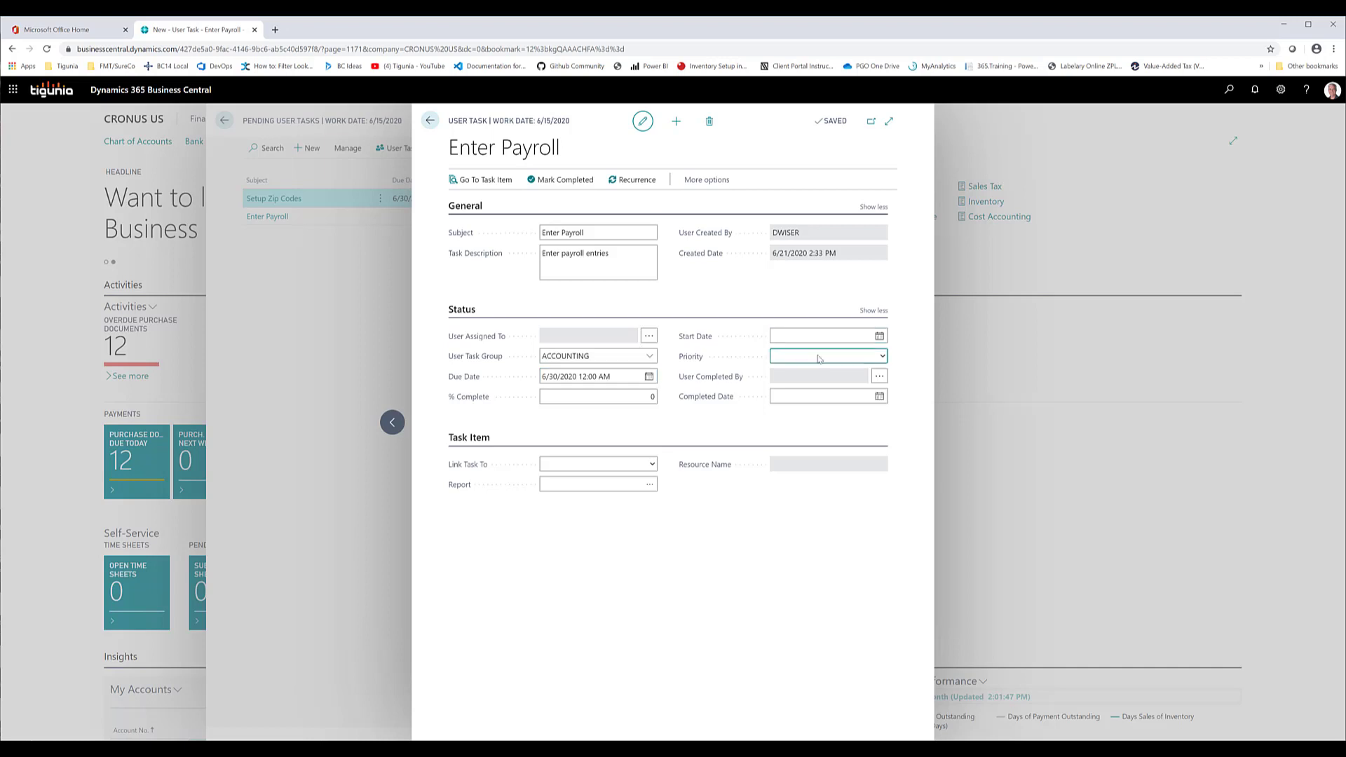
click(882, 356)
click(800, 392)
- Set up the task's recurrence starting 6/30/2020 with the formula 1D+1M-1D and a number of occurrences
click(631, 180)
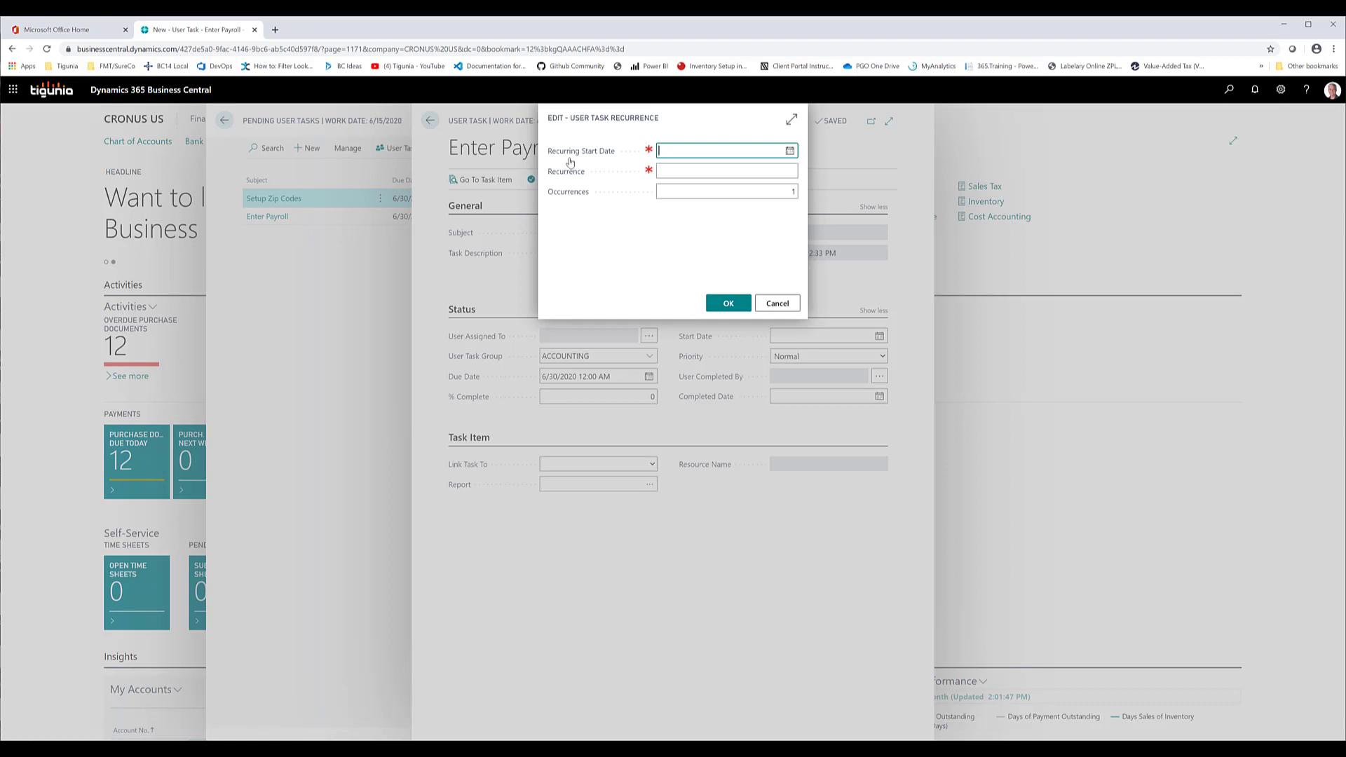
text(0630)
key(Tab)
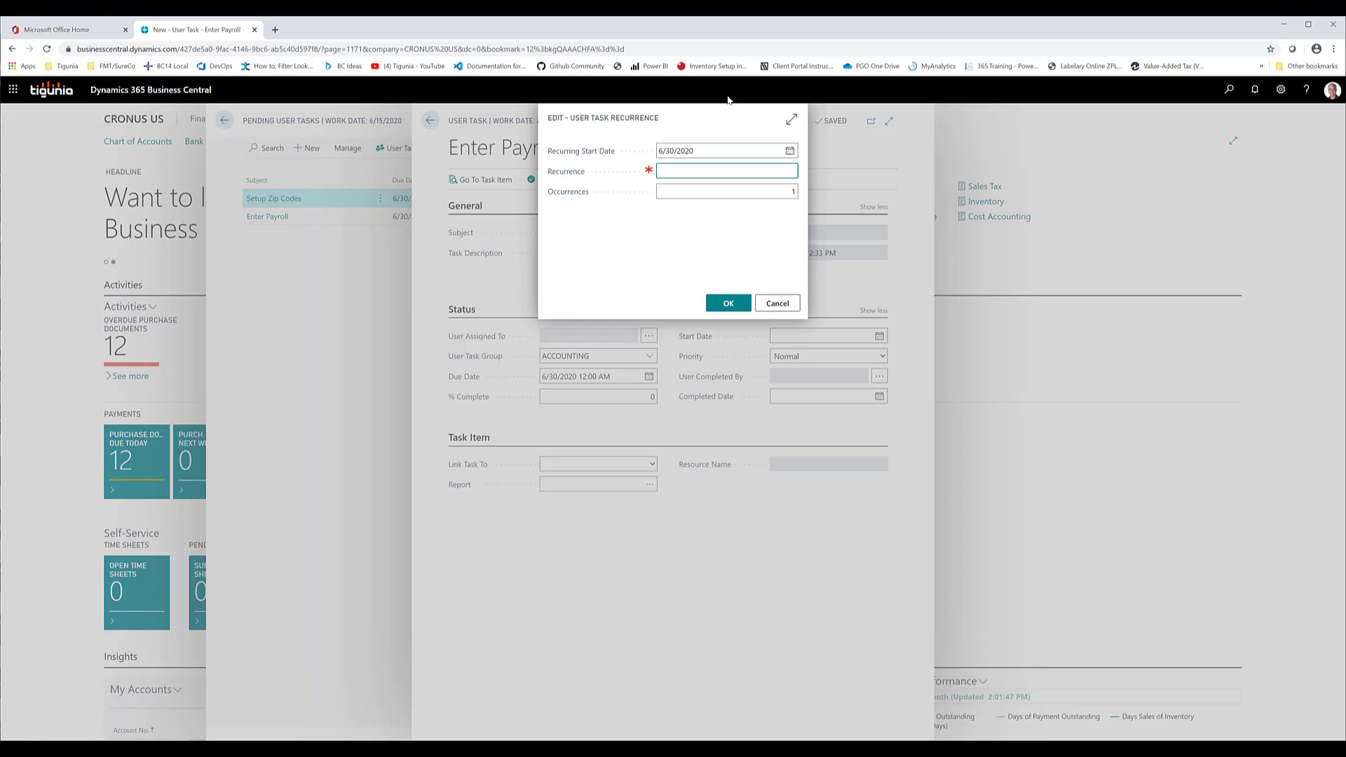
text(1d+1m-1d)
key(Tab)
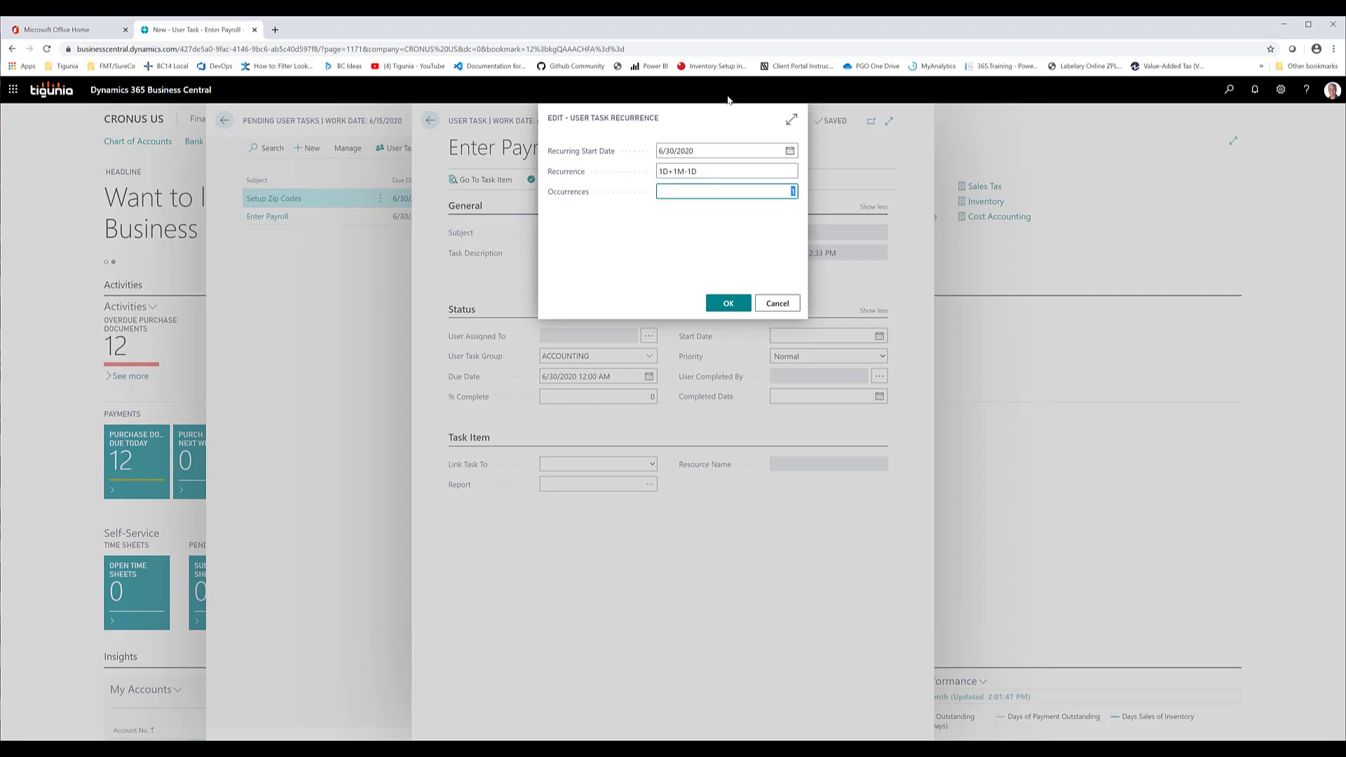
text(1)
key(Tab)
click(729, 303)
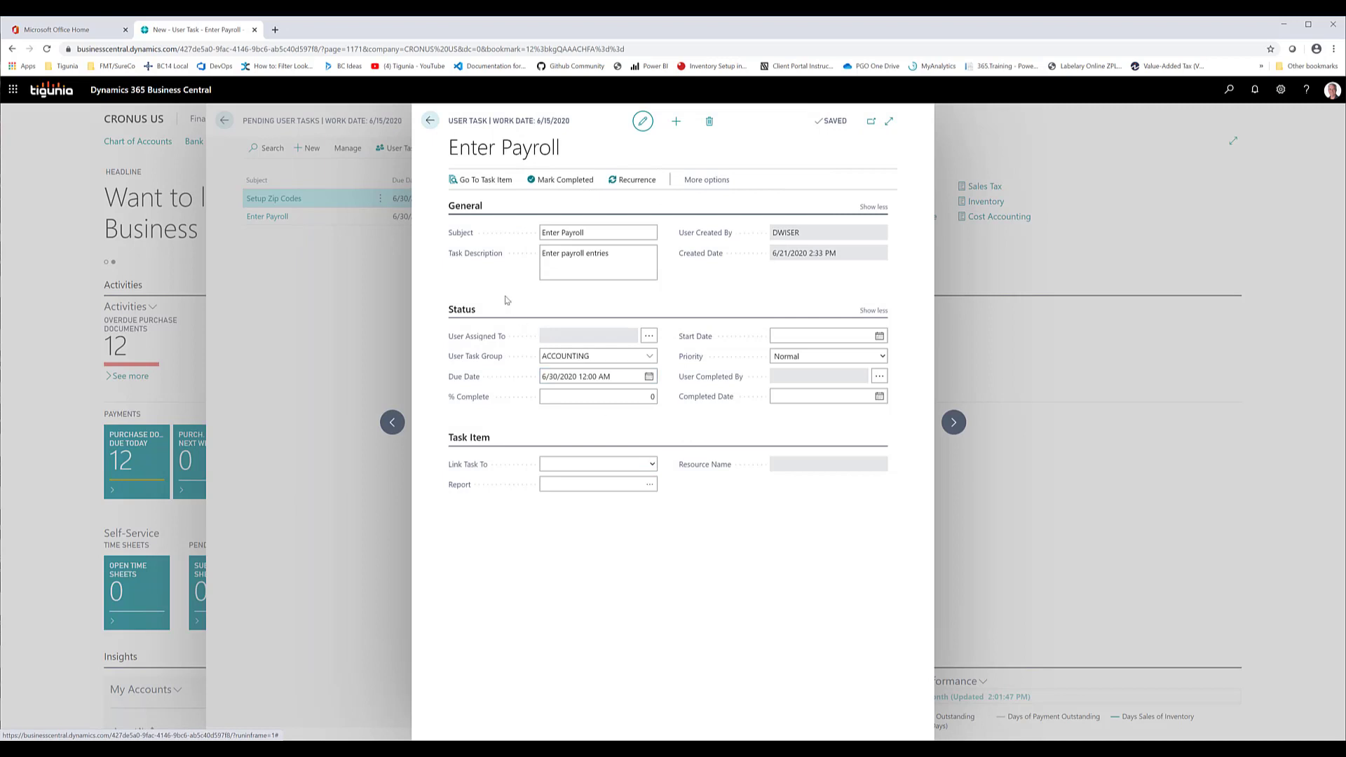
- Review the recurring Enter Payroll tasks in the pending user tasks list and the pending task count on the home page
click(431, 121)
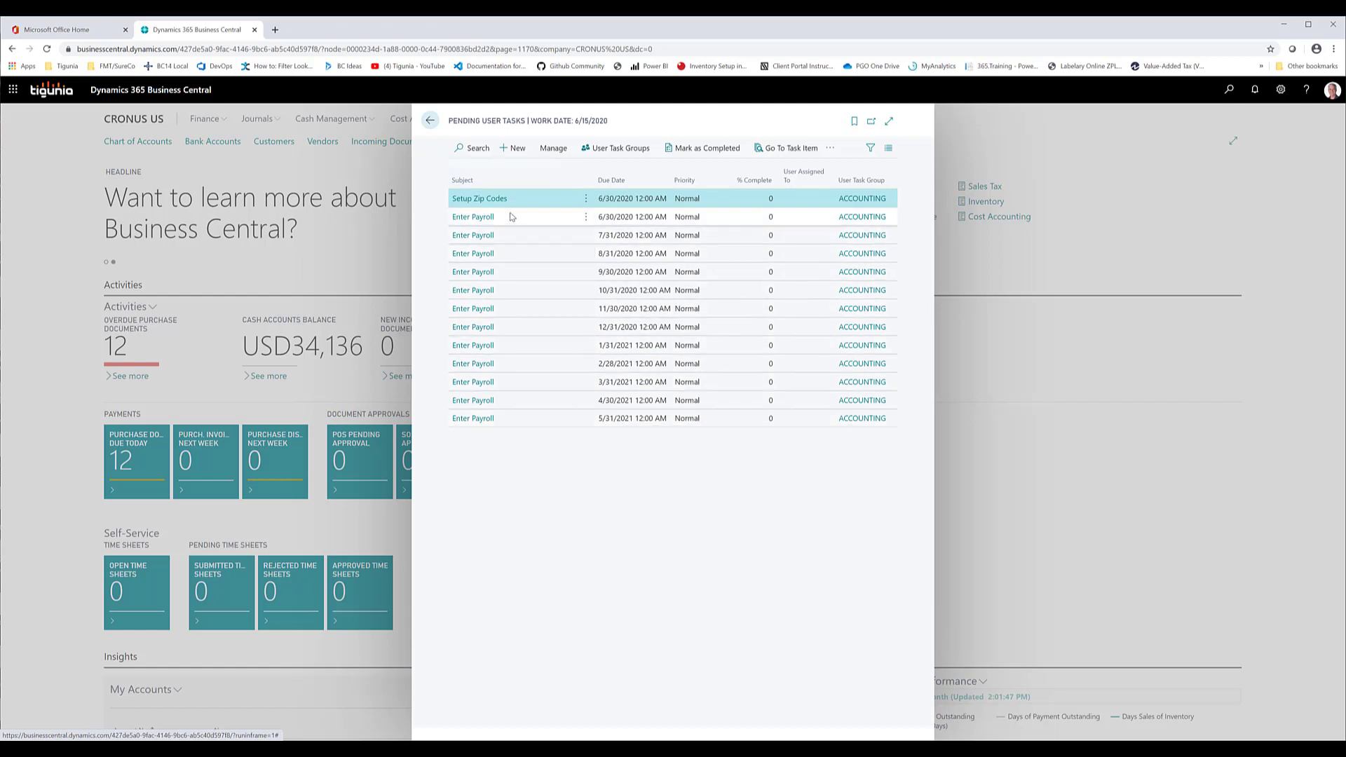
click(430, 123)
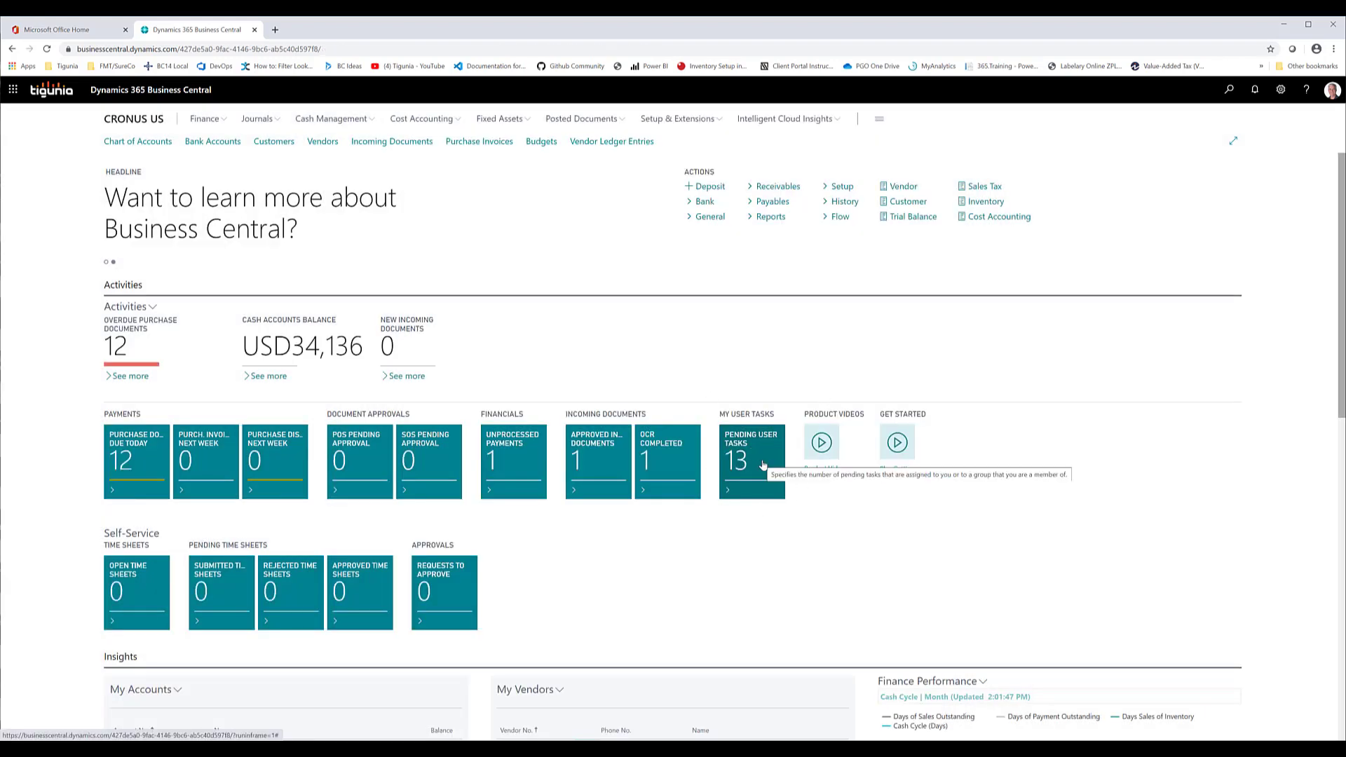
click(763, 466)
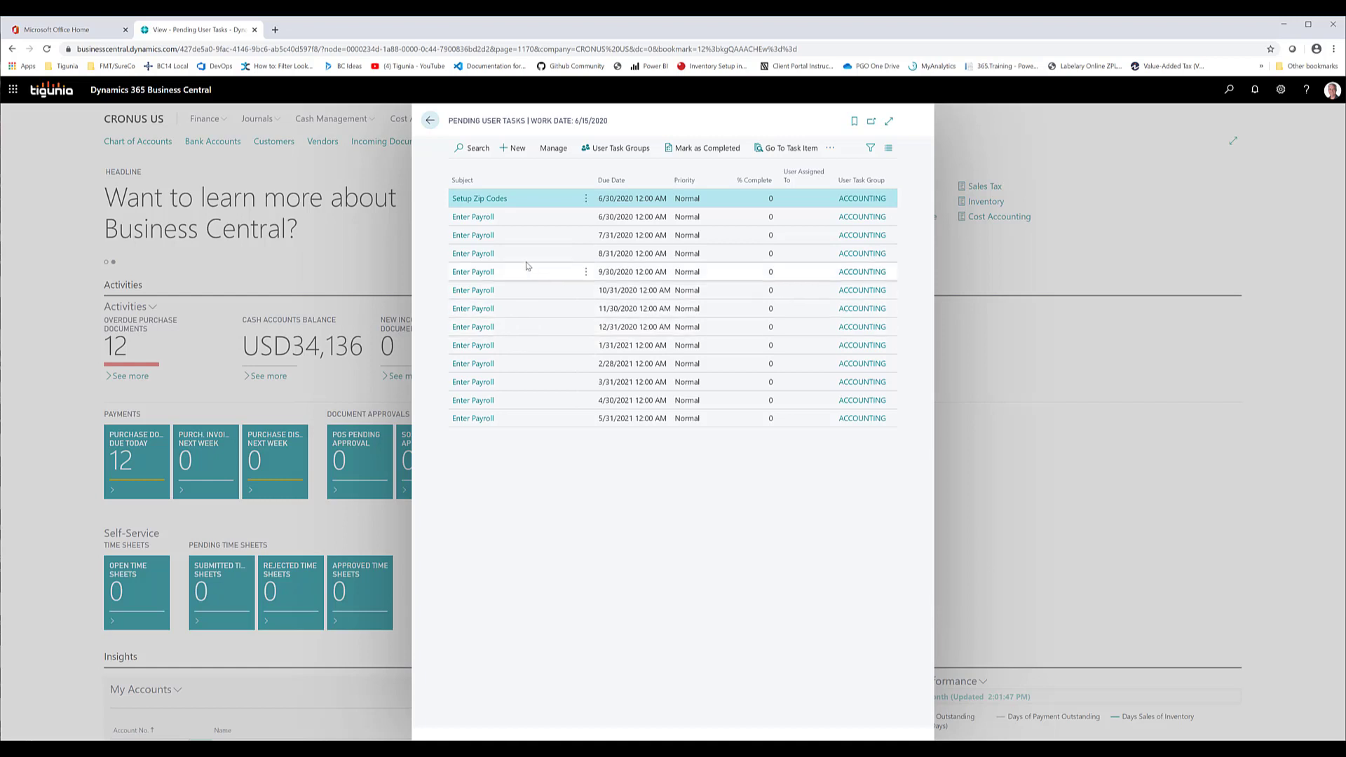
- Mark the Enter Payroll task due 6/30/2020 as completed and return to the home page
click(528, 217)
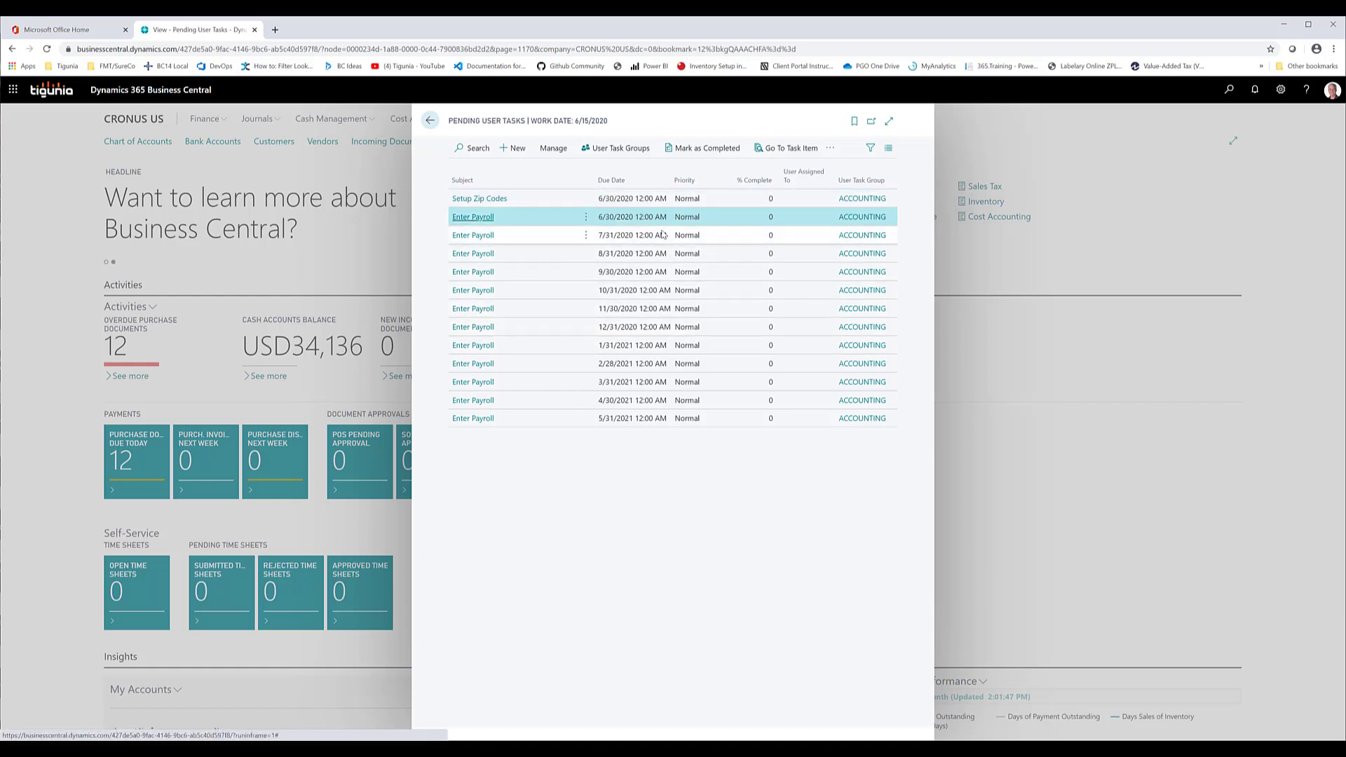
click(701, 149)
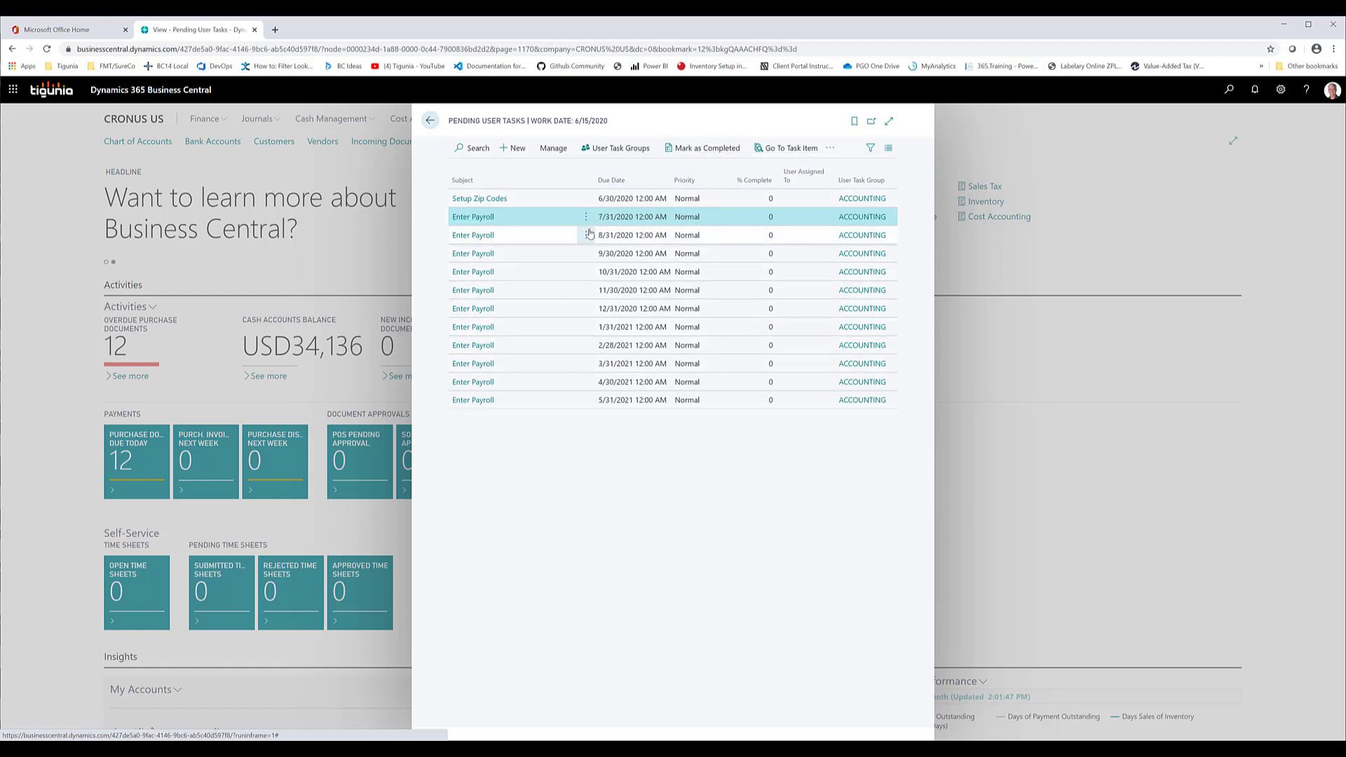
click(430, 121)
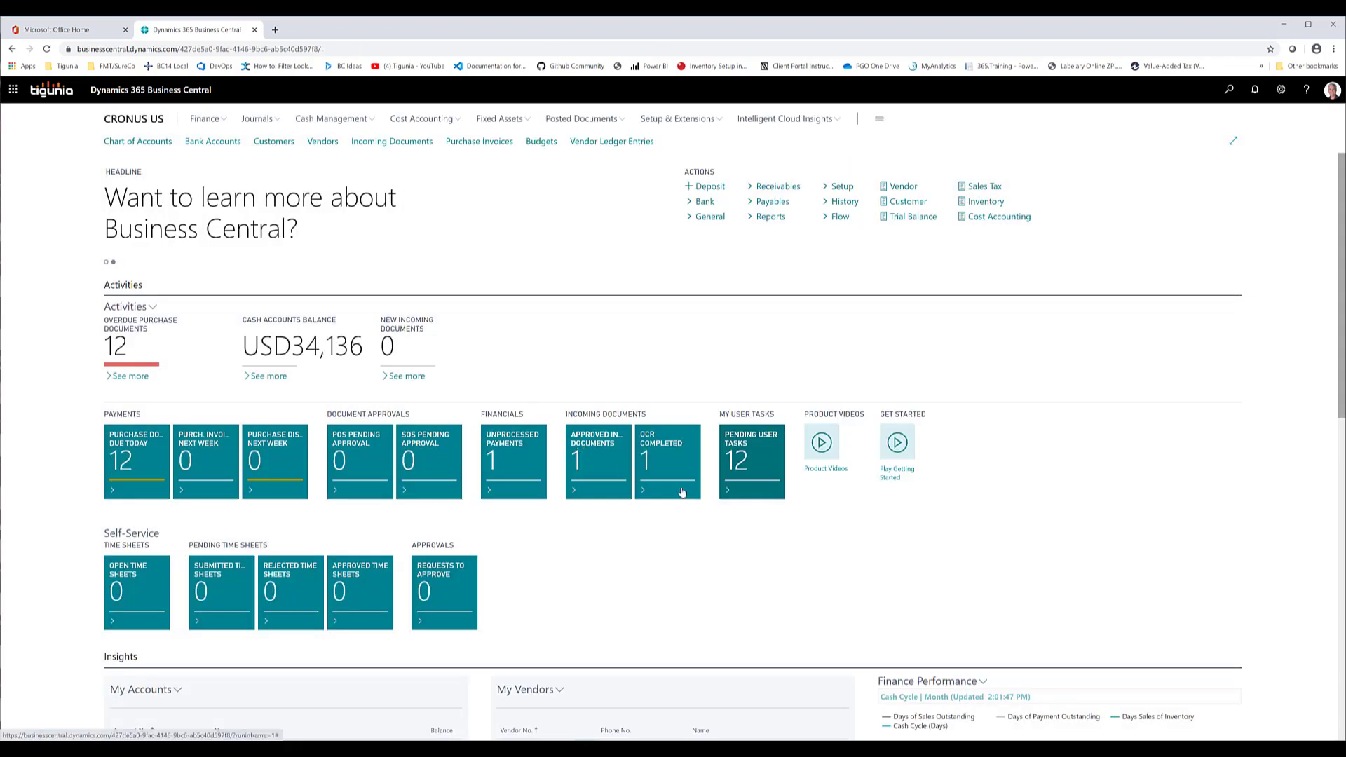
- Show all user tasks in the pending user tasks list, including completed ones, and open the completed Enter Payroll task
click(758, 462)
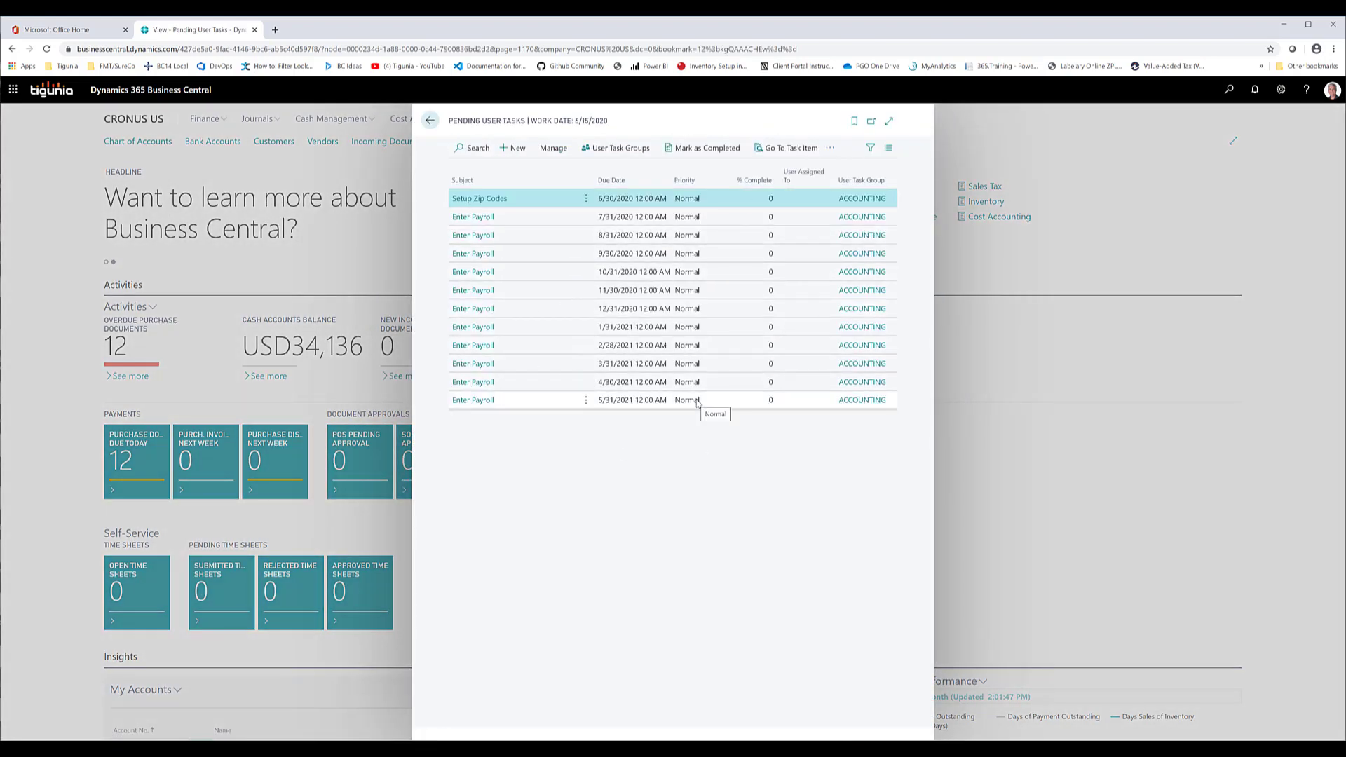
click(871, 149)
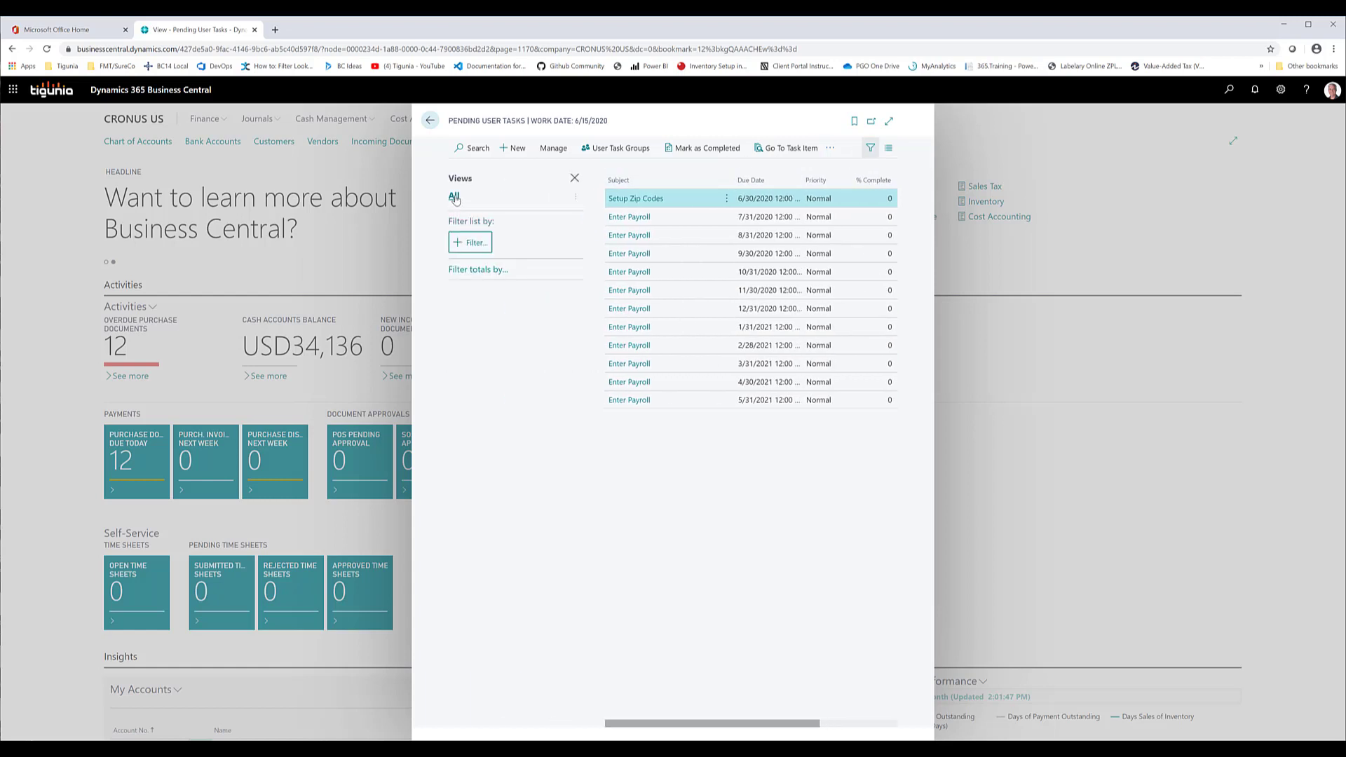
click(454, 198)
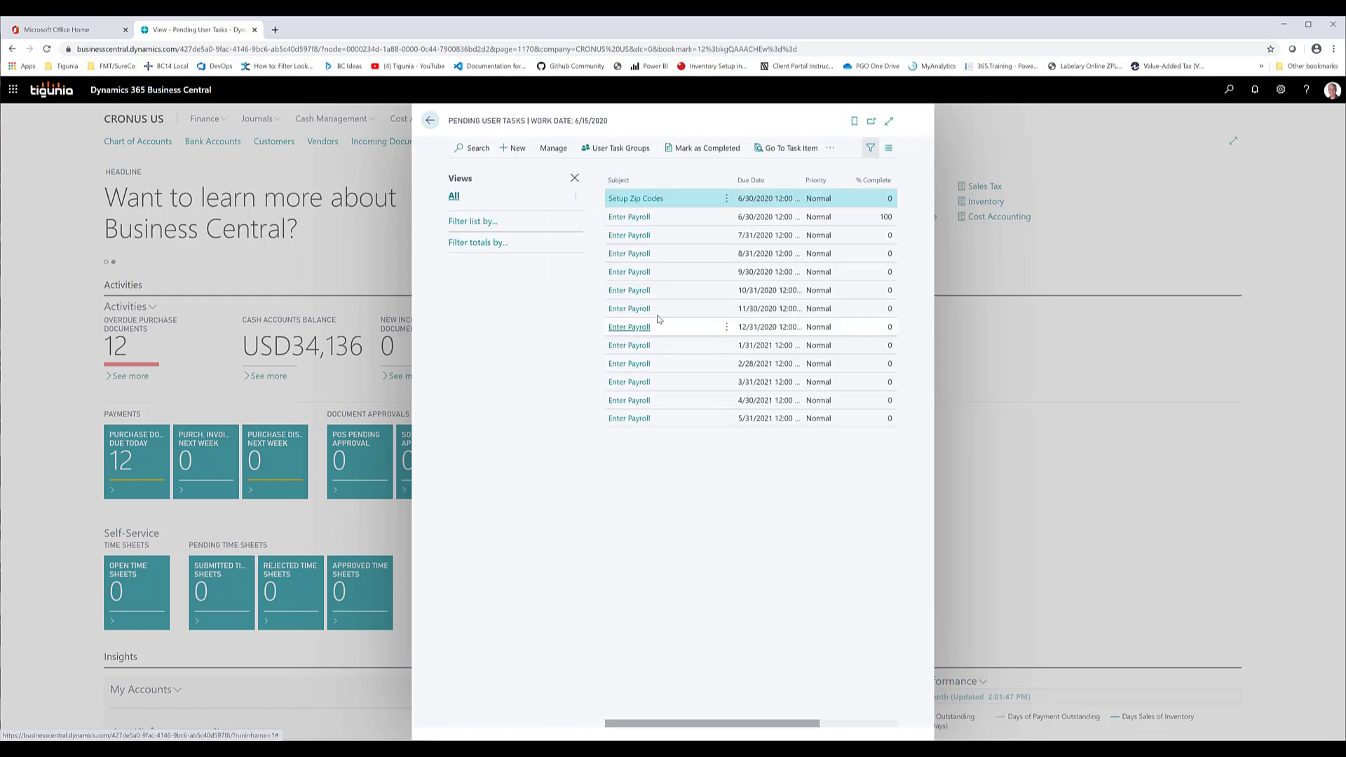
click(577, 181)
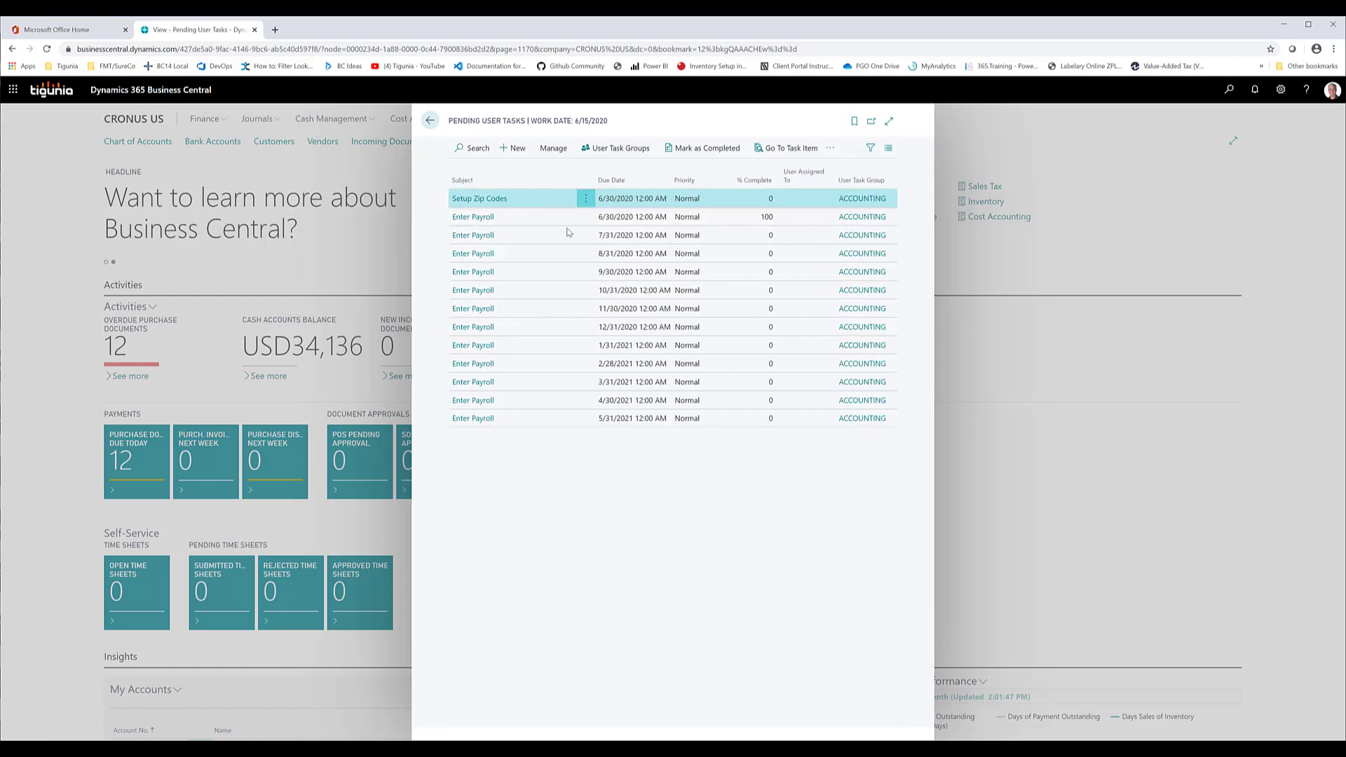
click(488, 223)
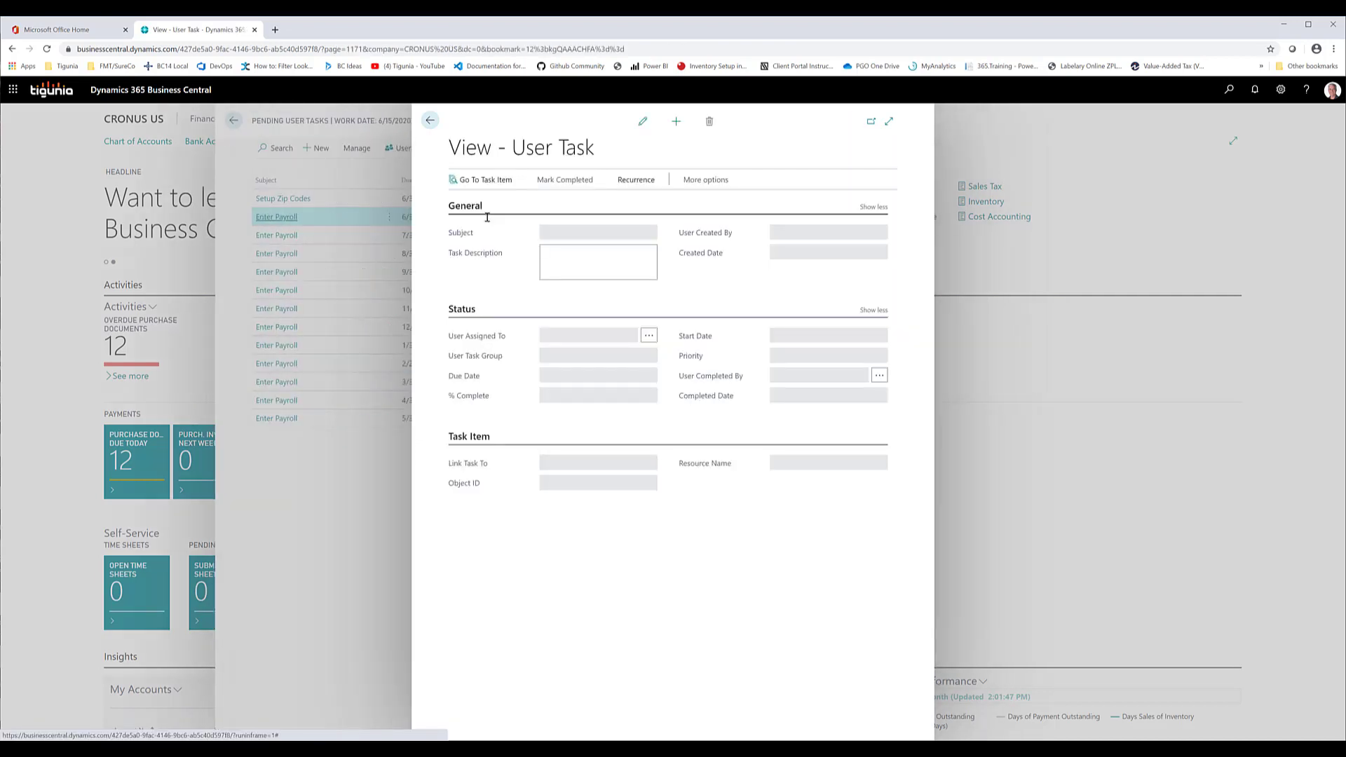